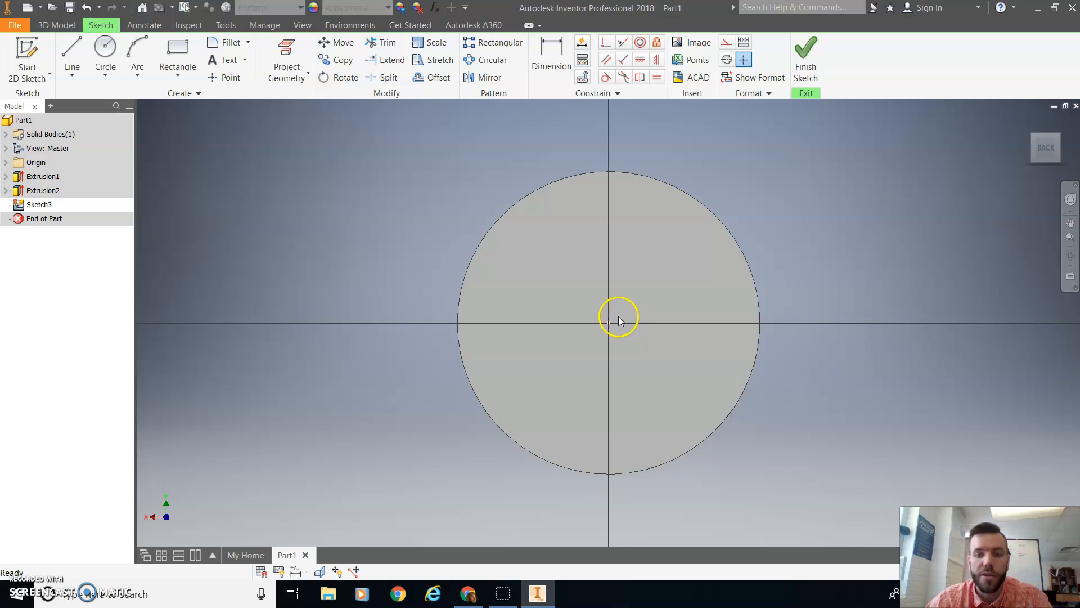
pyautogui.scroll(3, 627, 305)
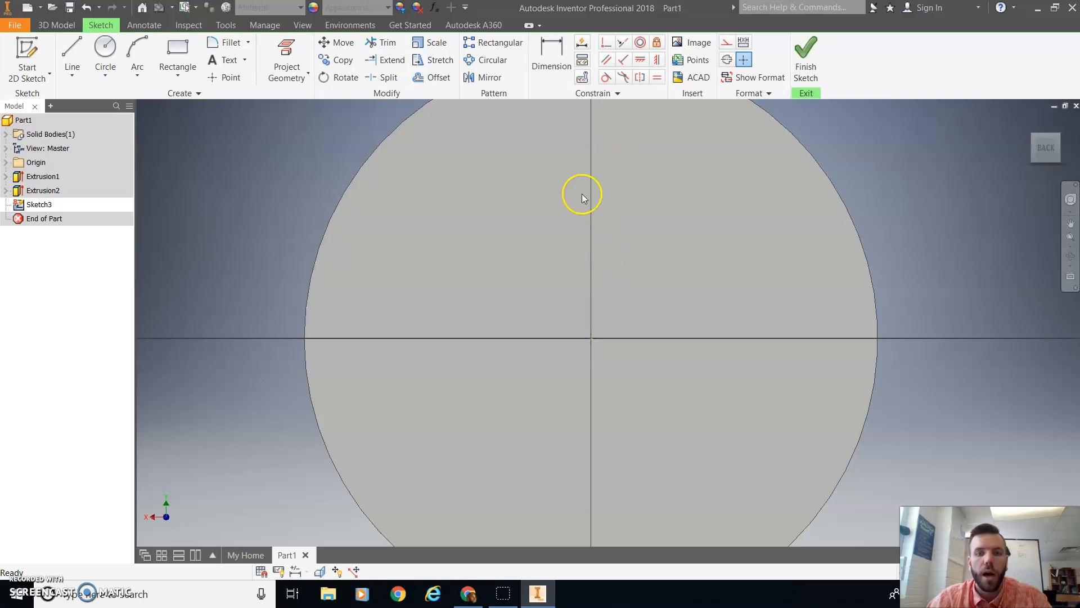
pyautogui.scroll(-2, 585, 197)
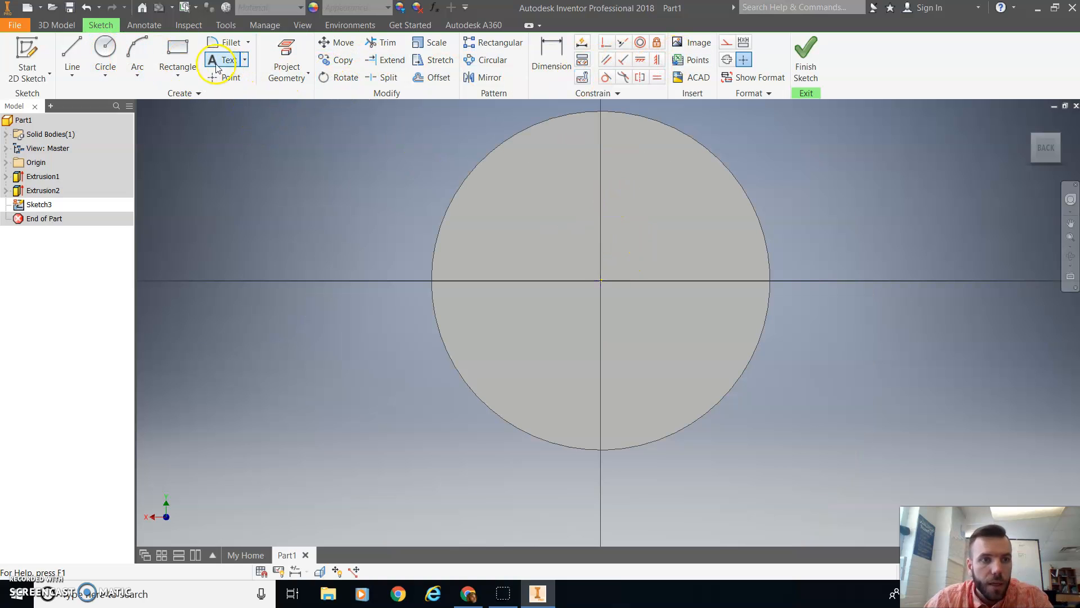
pyautogui.click(56, 25)
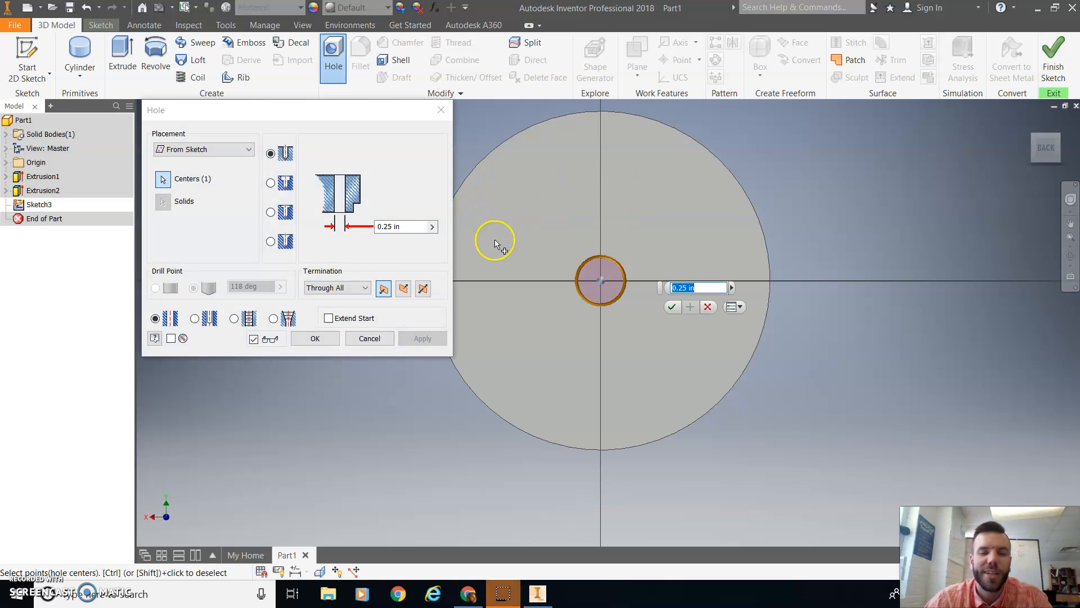
pyautogui.click(368, 342)
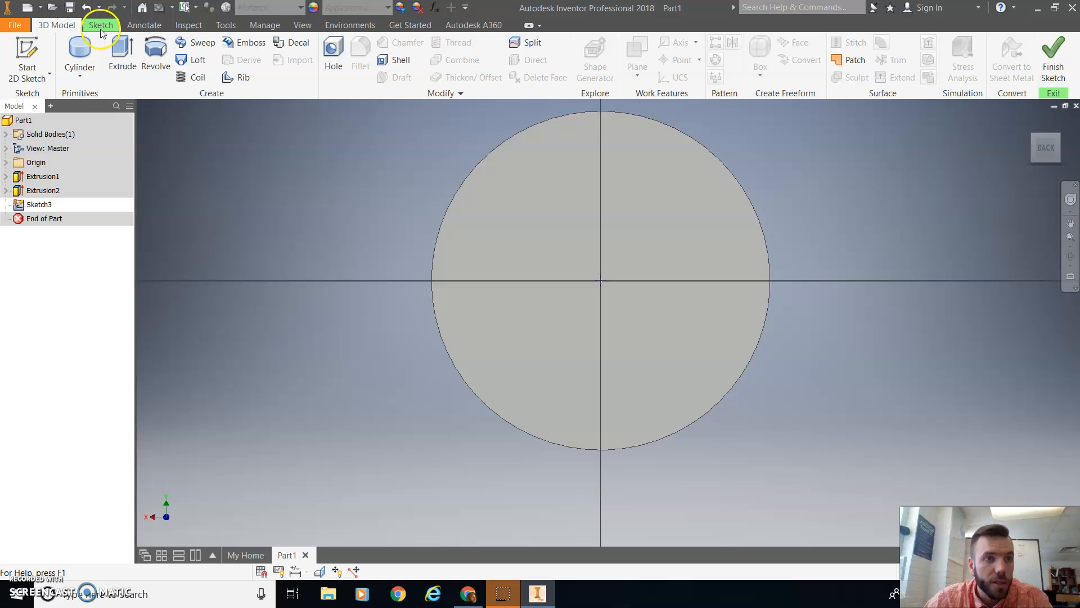
pyautogui.click(31, 205)
pyautogui.rightClick(30, 203)
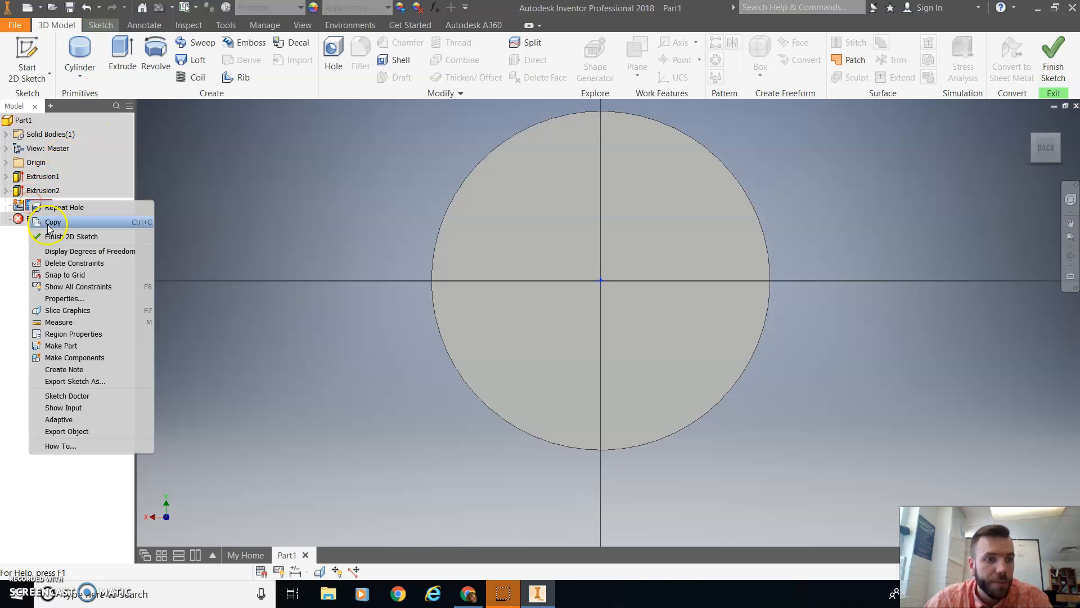
pyautogui.rightClick(27, 204)
pyautogui.click(99, 25)
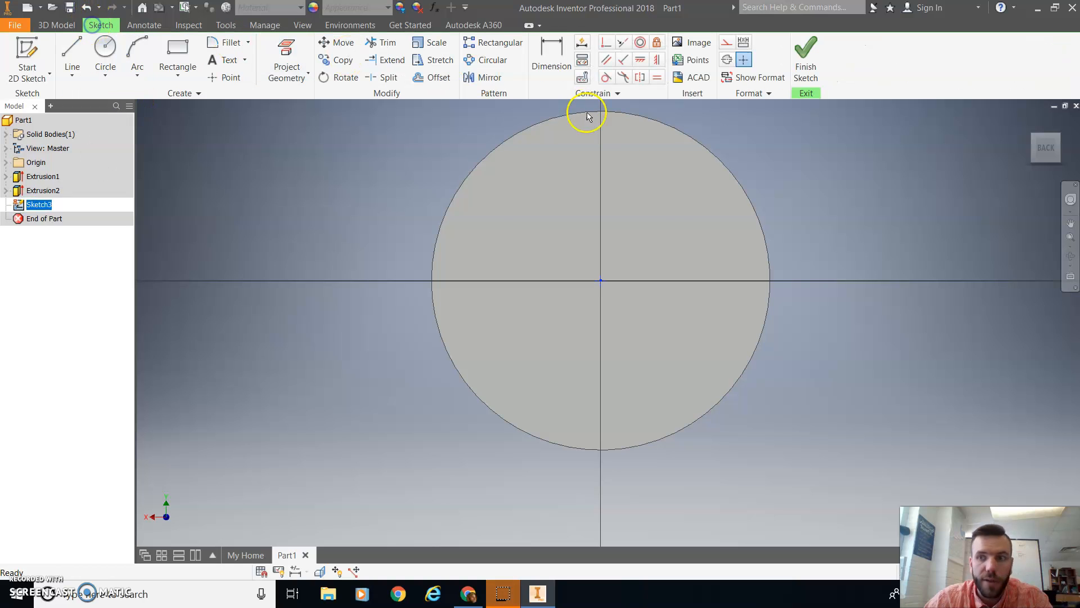
# Place a sketch point on the circular face at X 0 and Y 0.725 in, matching the bolt-circle radius in the assignment drawing.
pyautogui.click(225, 77)
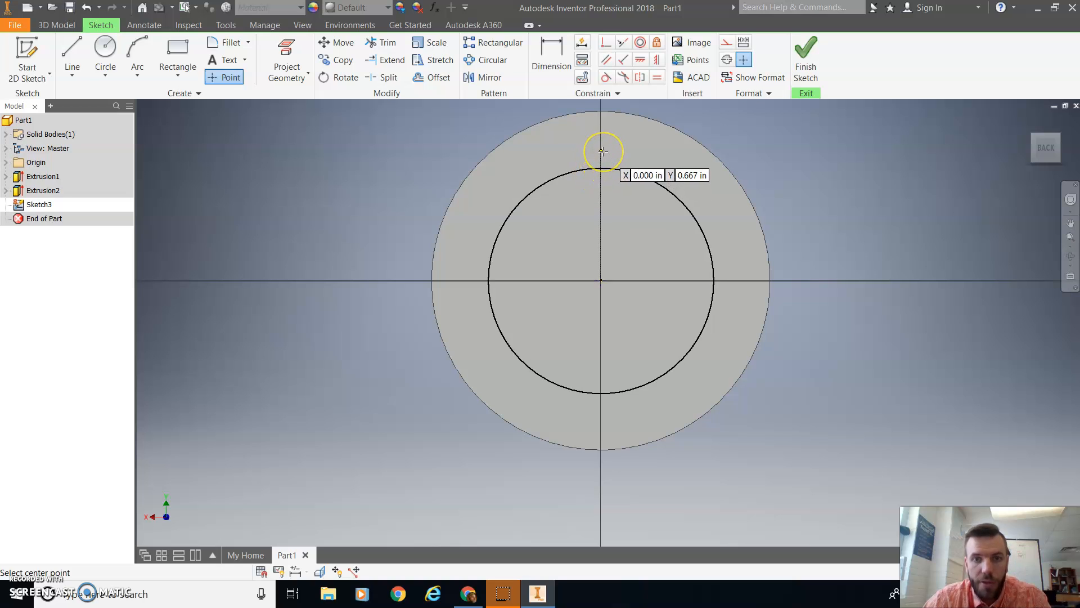
pyautogui.press('Tab')
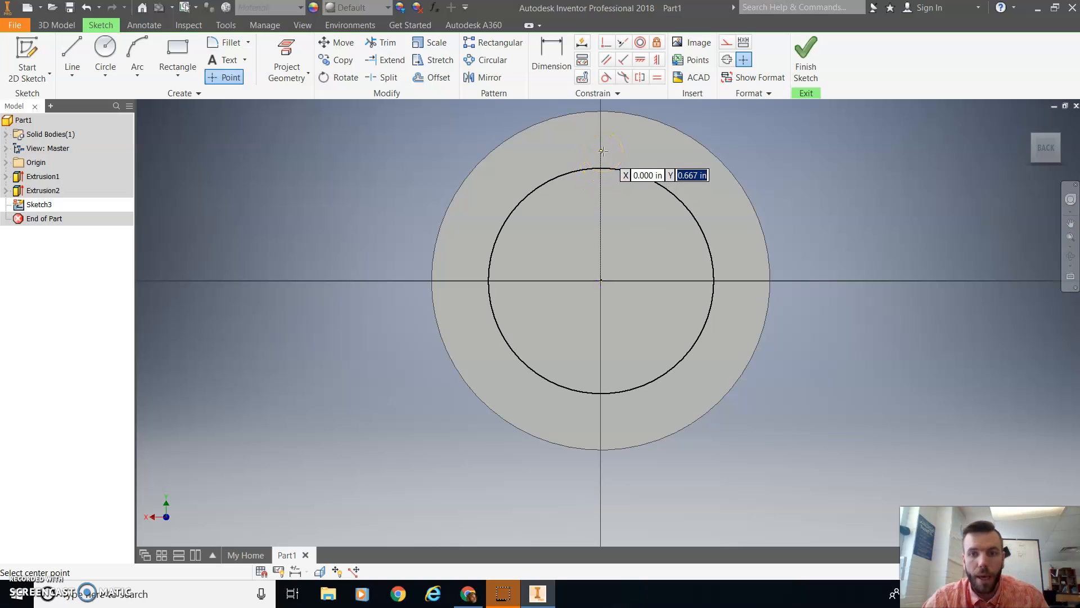
pyautogui.hotkey('alt', 'Tab')
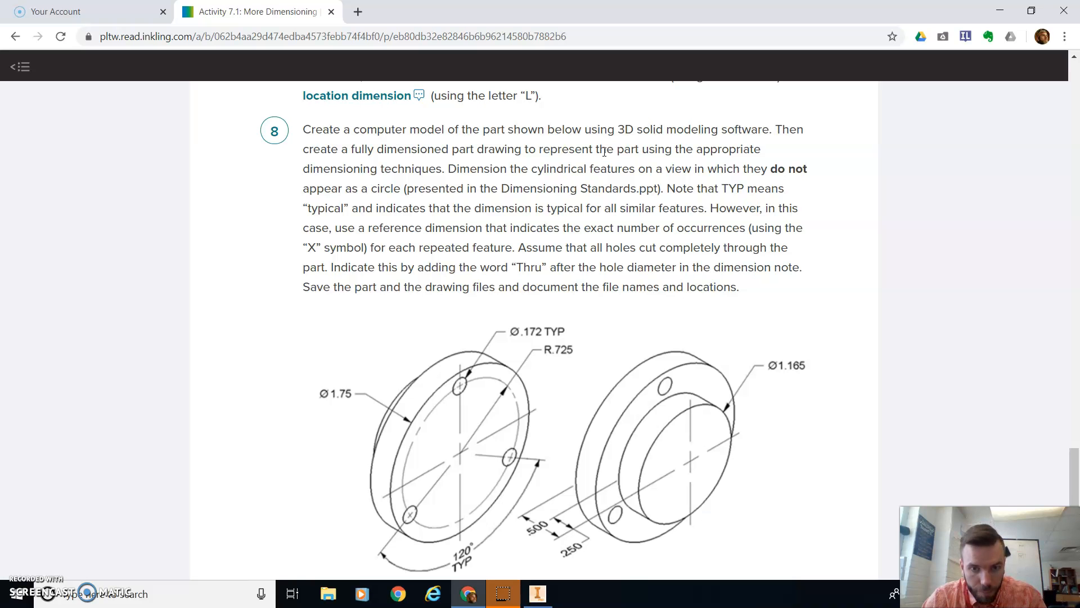
pyautogui.hotkey('alt', 'Tab')
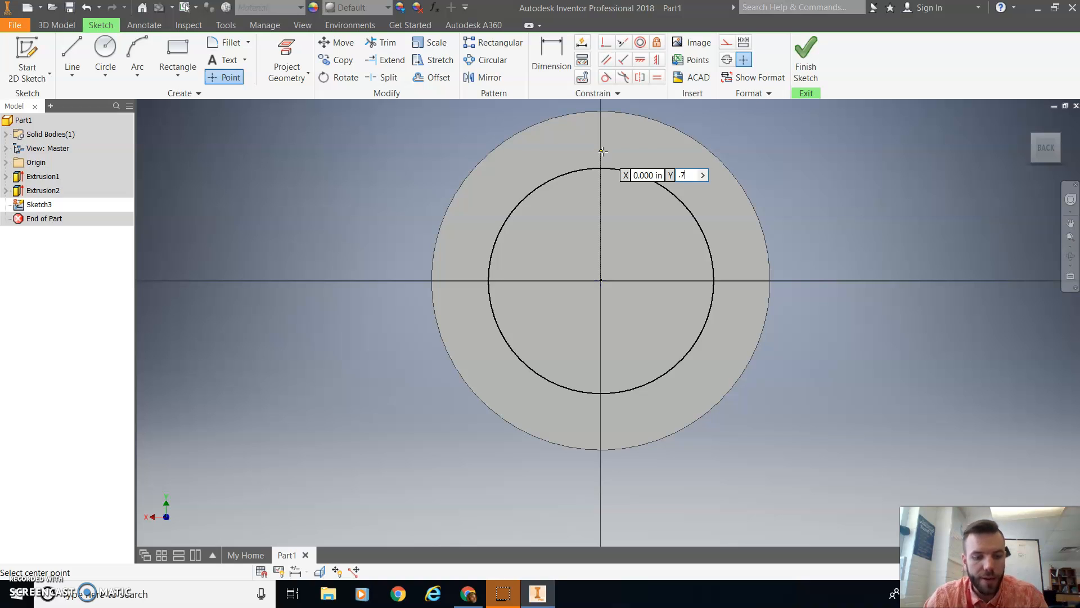
pyautogui.press('Return')
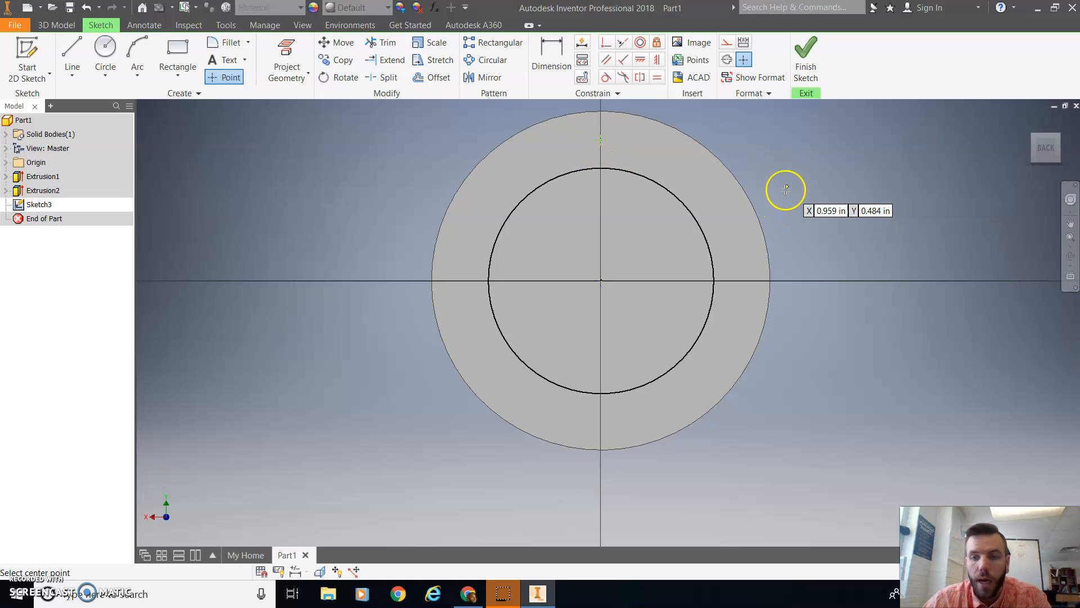
pyautogui.rightClick(801, 167)
pyautogui.click(844, 167)
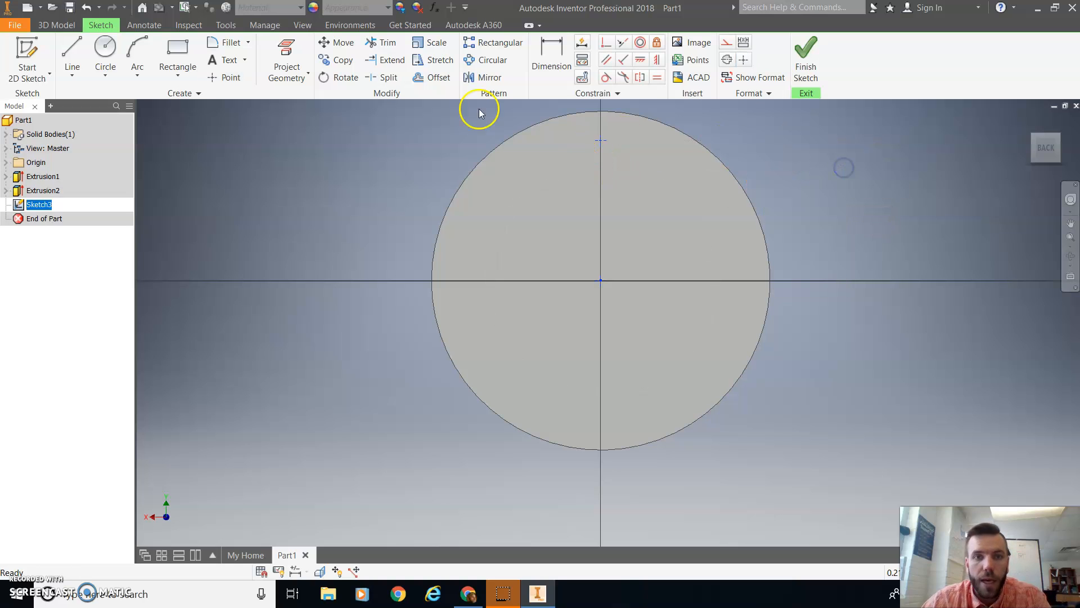
# Create simple through-all holes 0.172 in in diameter at both sketch points, using the hole size from the assignment drawing.
pyautogui.click(49, 26)
pyautogui.click(332, 59)
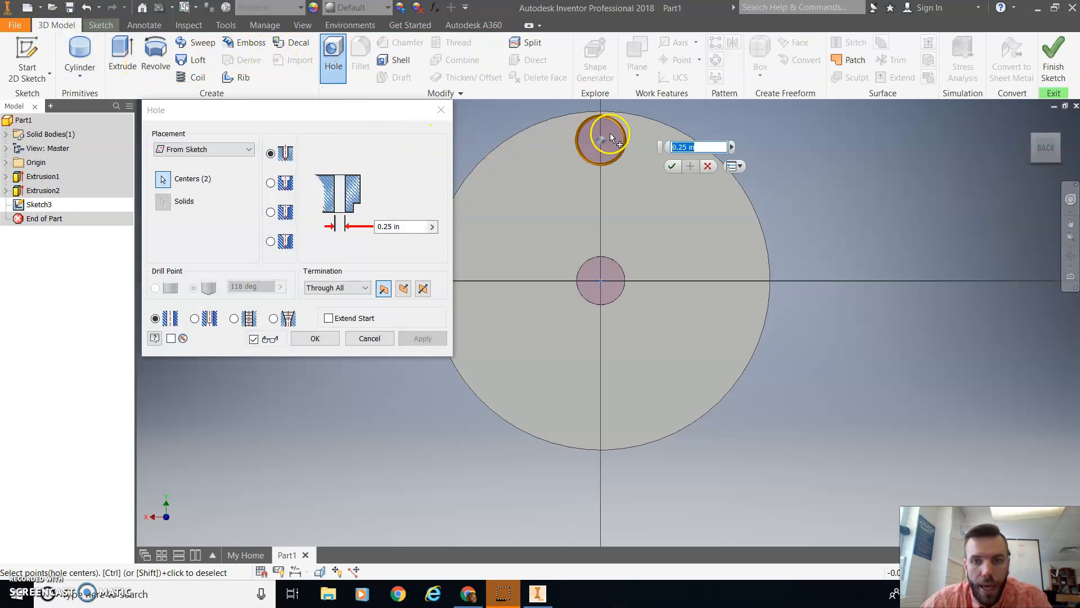
pyautogui.keyDown('shift'); pyautogui.moveTo(591, 196); pyautogui.dragTo(650, 201, button='middle'); pyautogui.keyUp('shift')
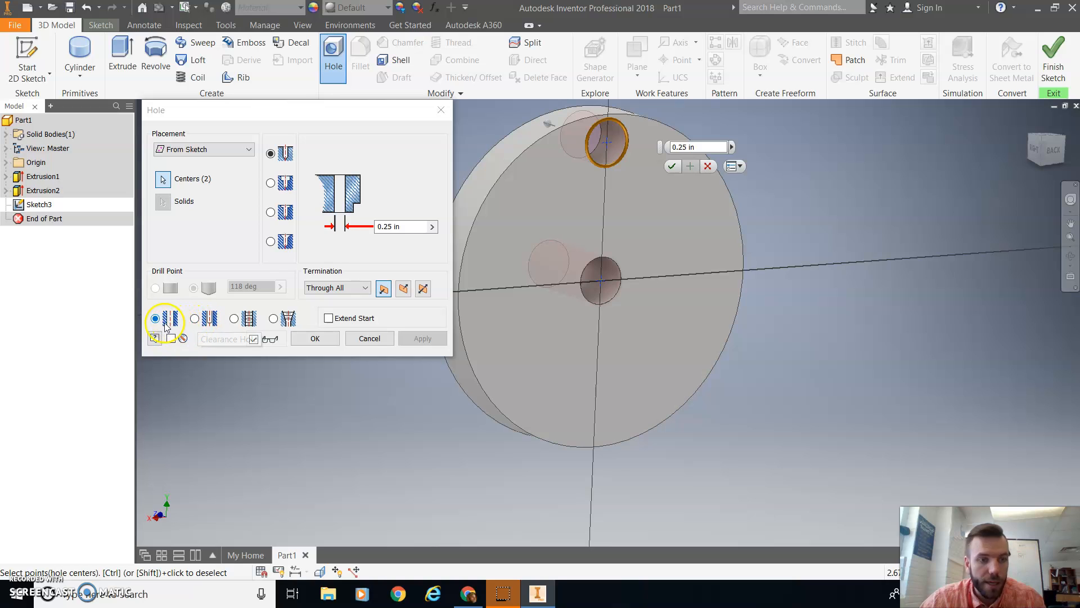
pyautogui.hotkey('alt', 'Tab')
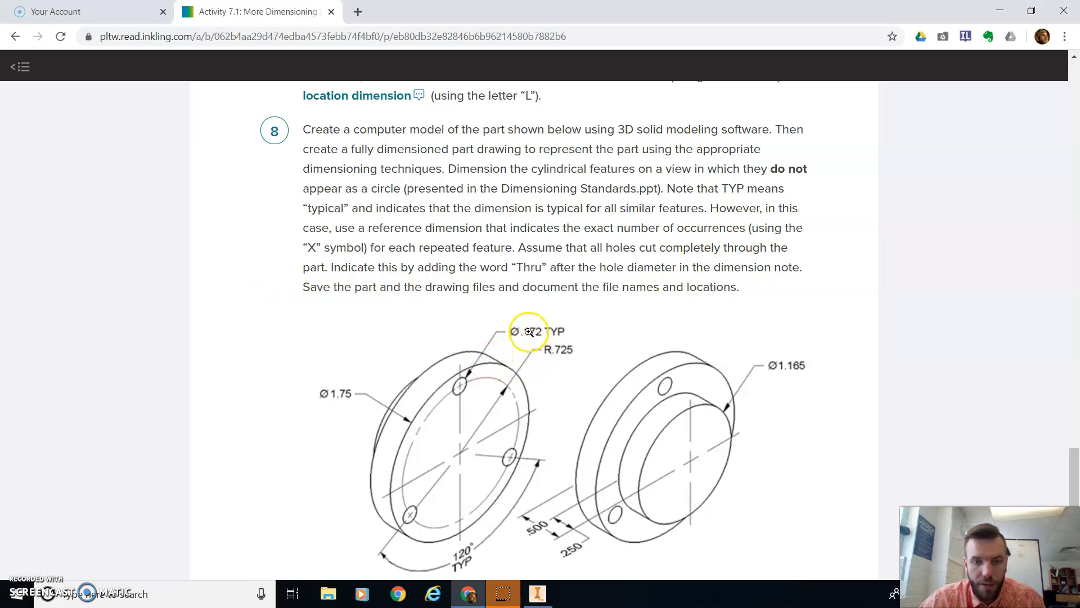
pyautogui.hotkey('alt', 'Tab')
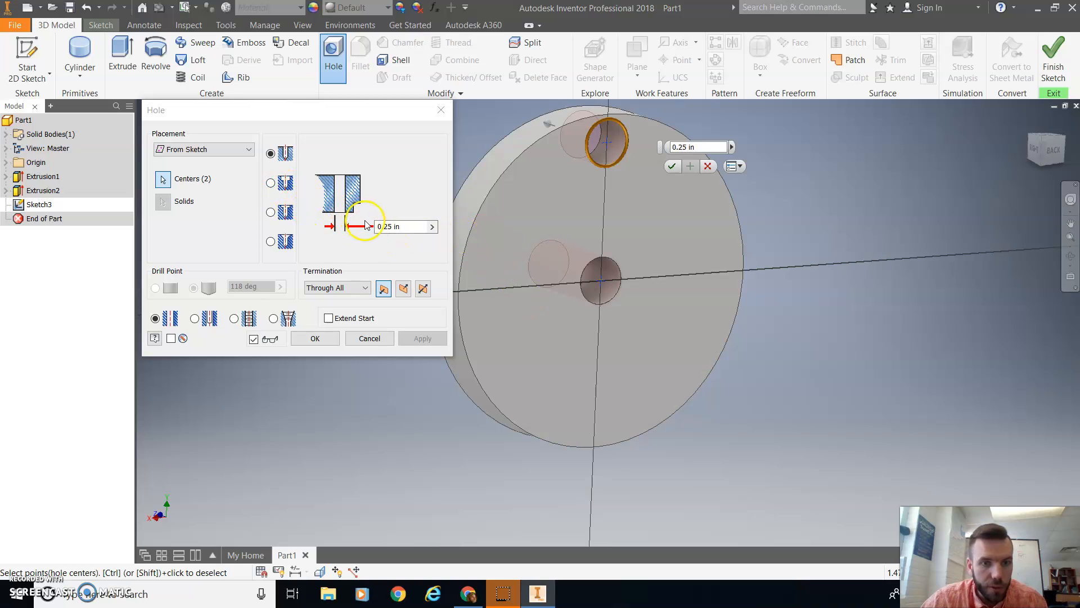
pyautogui.click(389, 226)
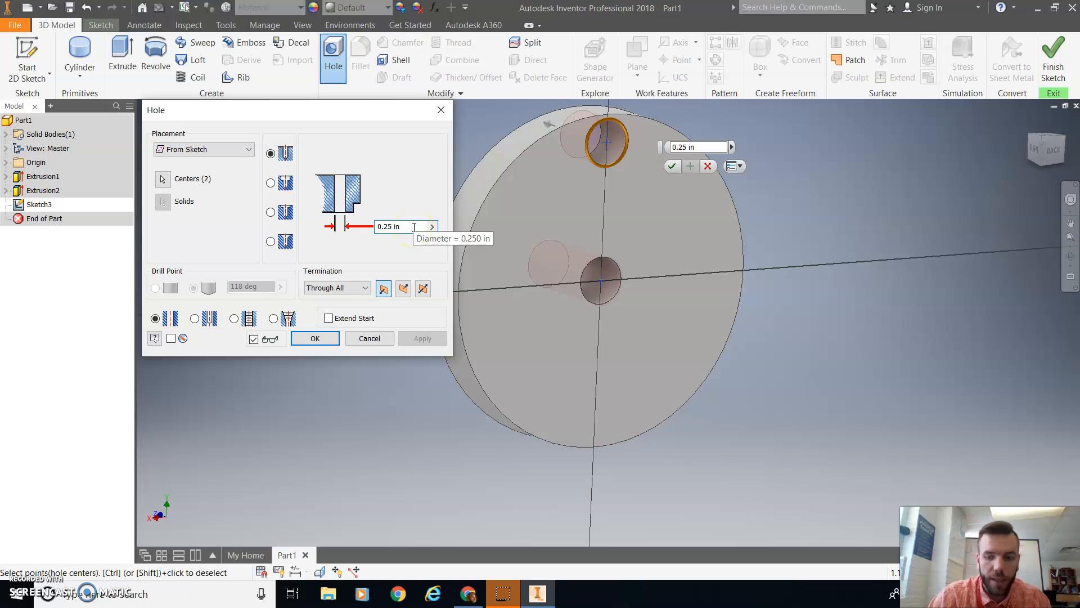
pyautogui.press('BackSpace')
pyautogui.press('BackSpace')
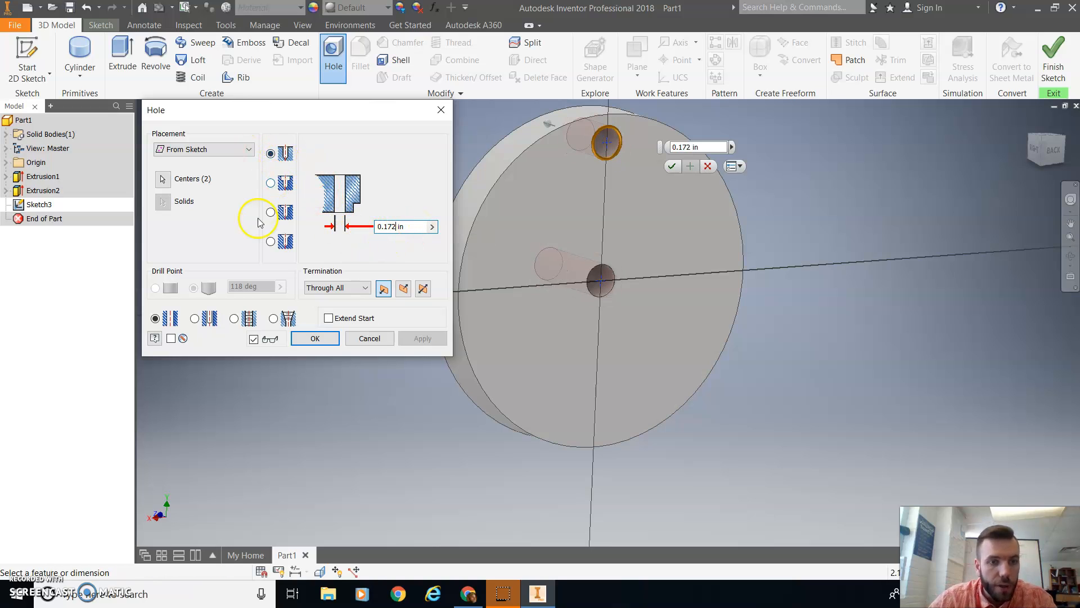
pyautogui.click(317, 339)
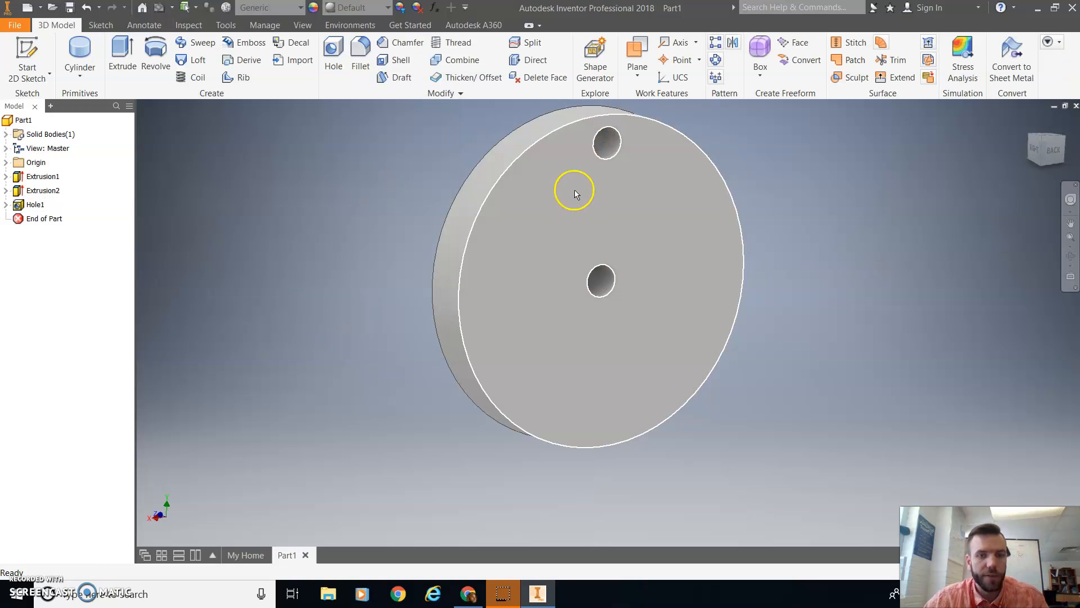
# Examine the hole arrangement and spacing in the assignment drawing in the browser and return to Inventor.
pyautogui.hotkey('alt', 'Tab')
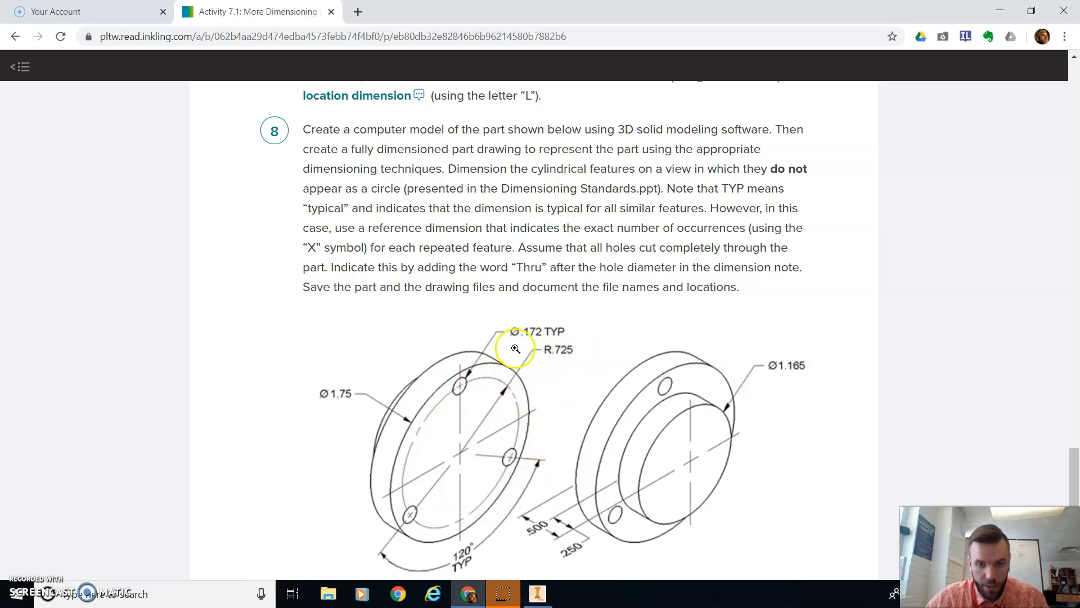
pyautogui.hotkey('alt', 'Tab')
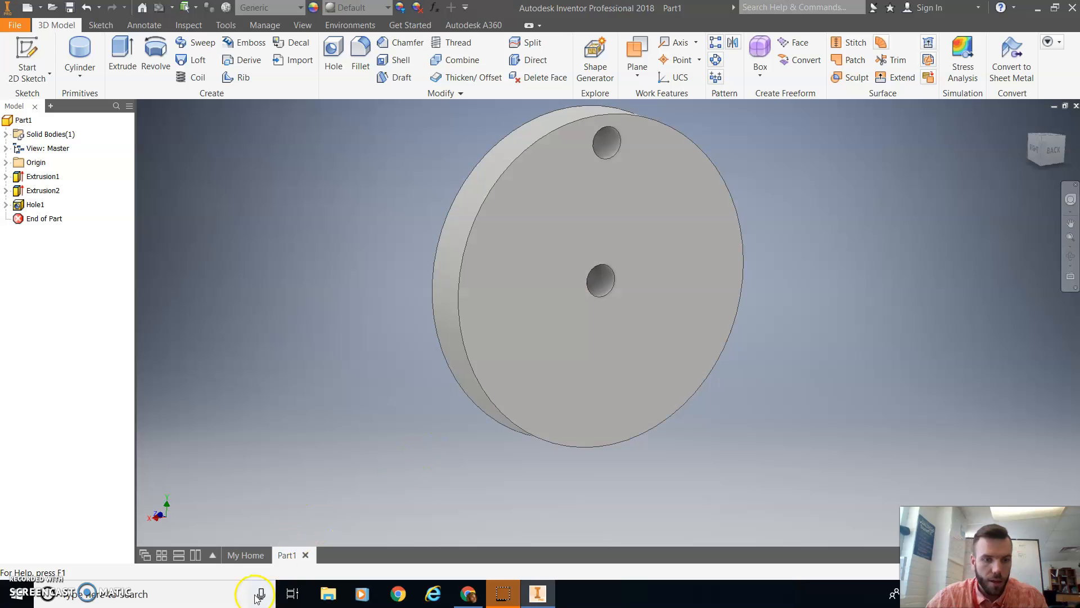
pyautogui.press('super+d')
pyautogui.hotkey('alt', 'Tab')
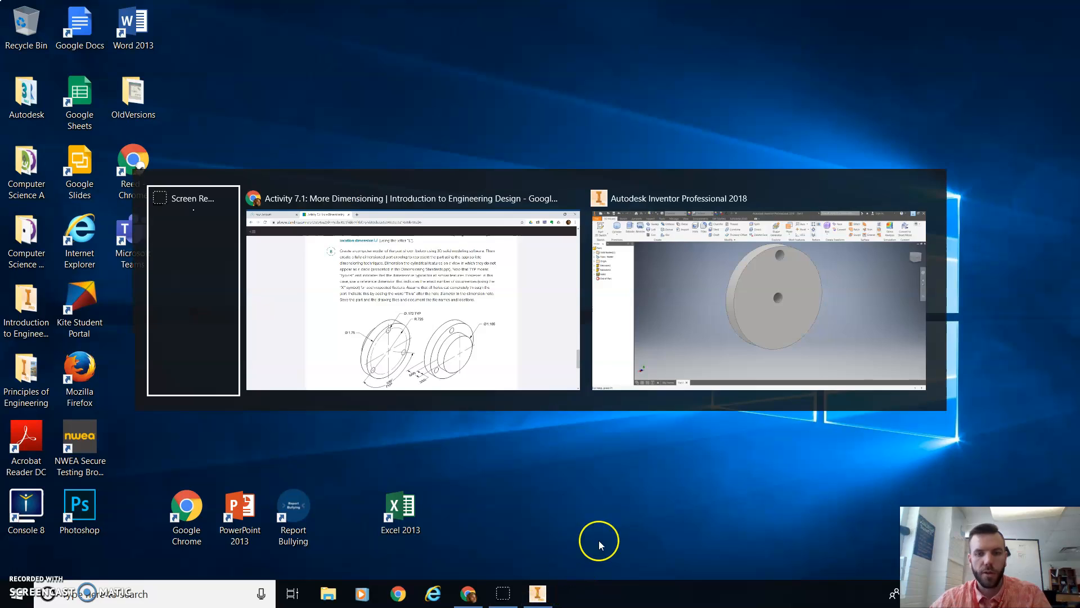
pyautogui.hotkey('alt', 'Tab')
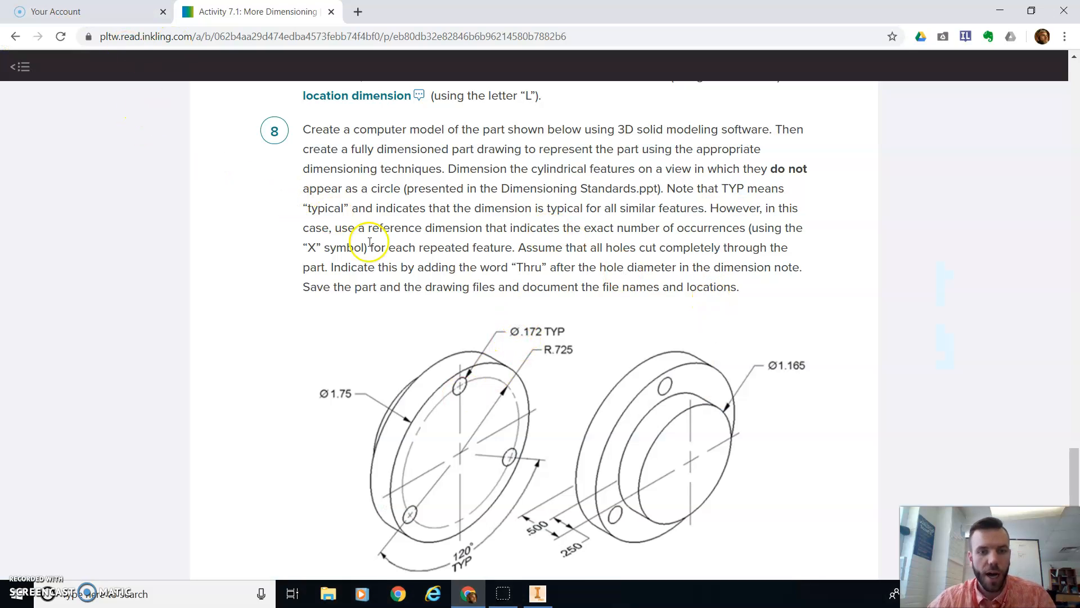
pyautogui.hotkey('alt', 'Tab')
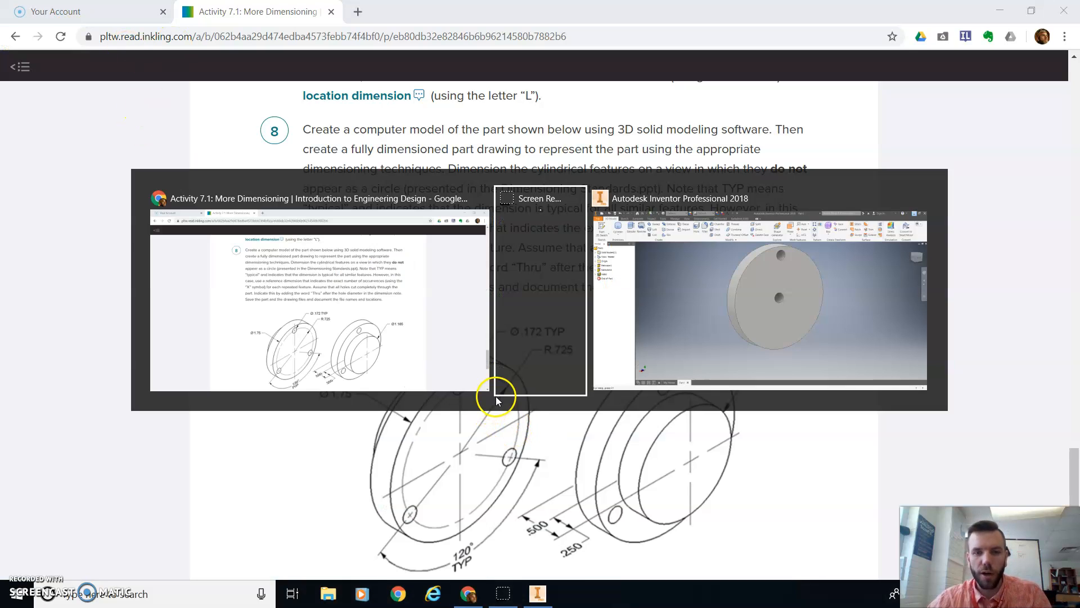
pyautogui.hotkey('alt', 'Tab')
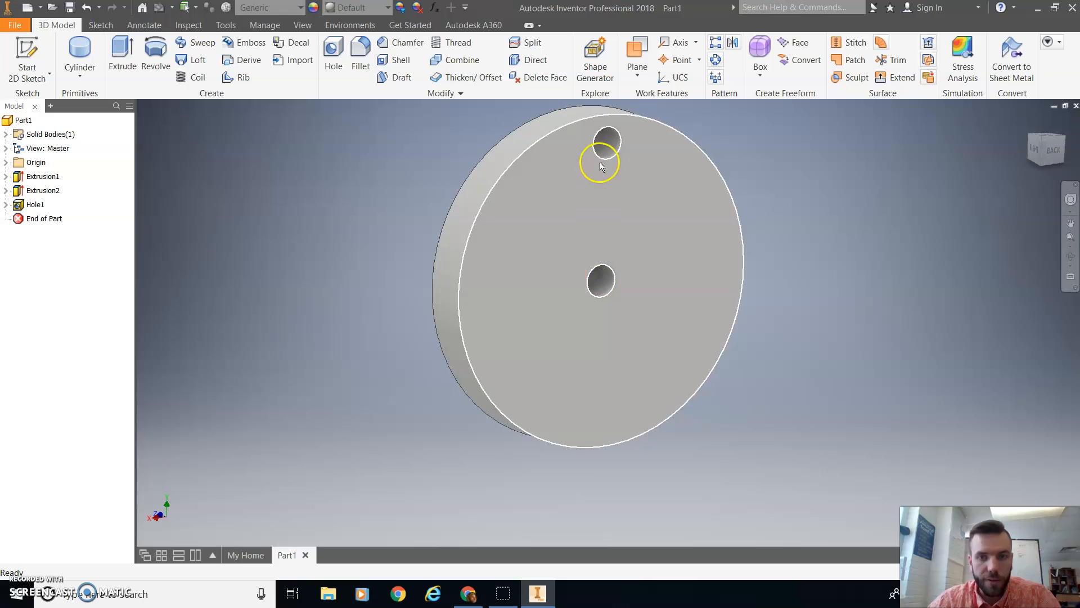
# Circularly pattern the hole feature about the center hole's axis with 3 occurrences over 360 degrees.
pyautogui.click(716, 59)
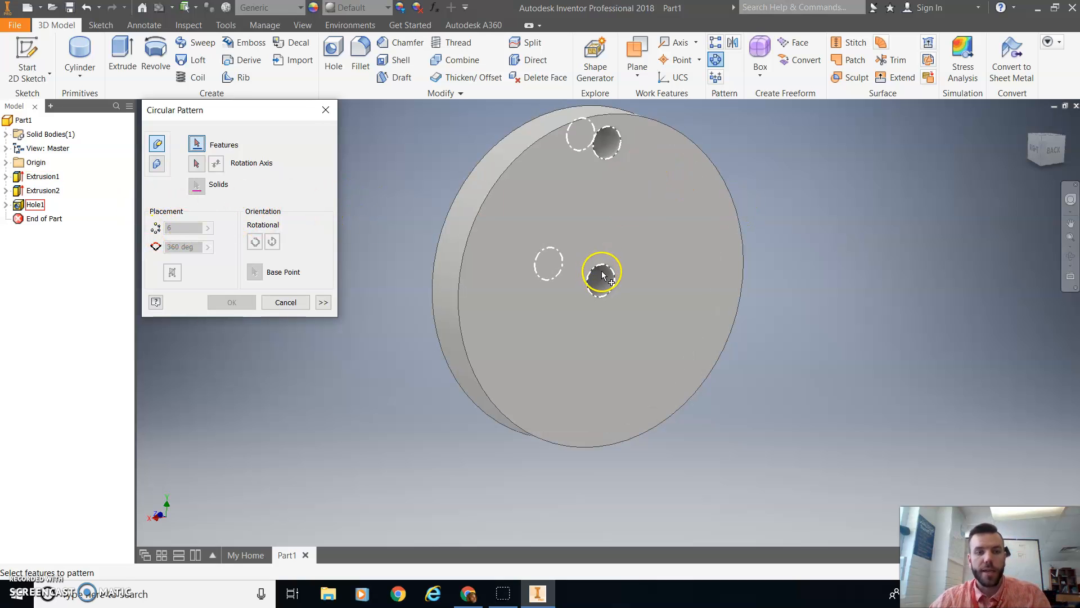
pyautogui.click(598, 288)
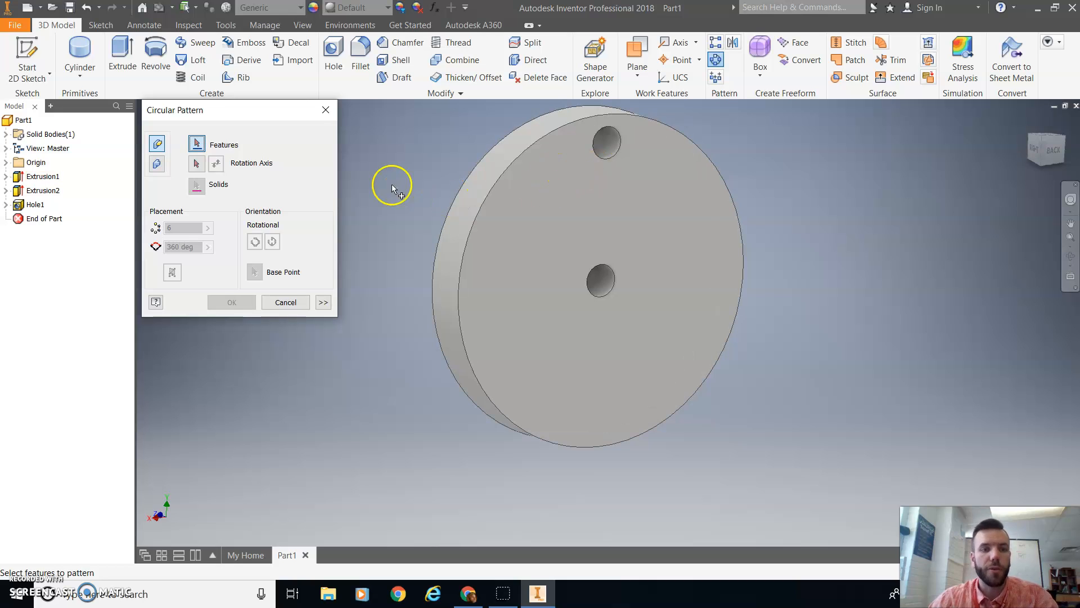
pyautogui.click(608, 148)
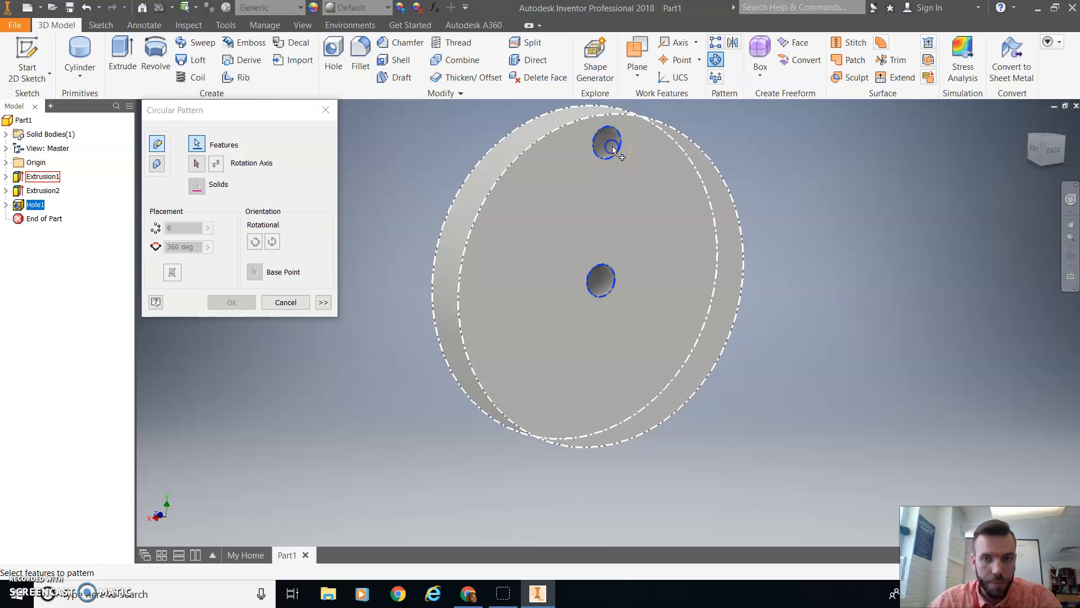
pyautogui.click(333, 201)
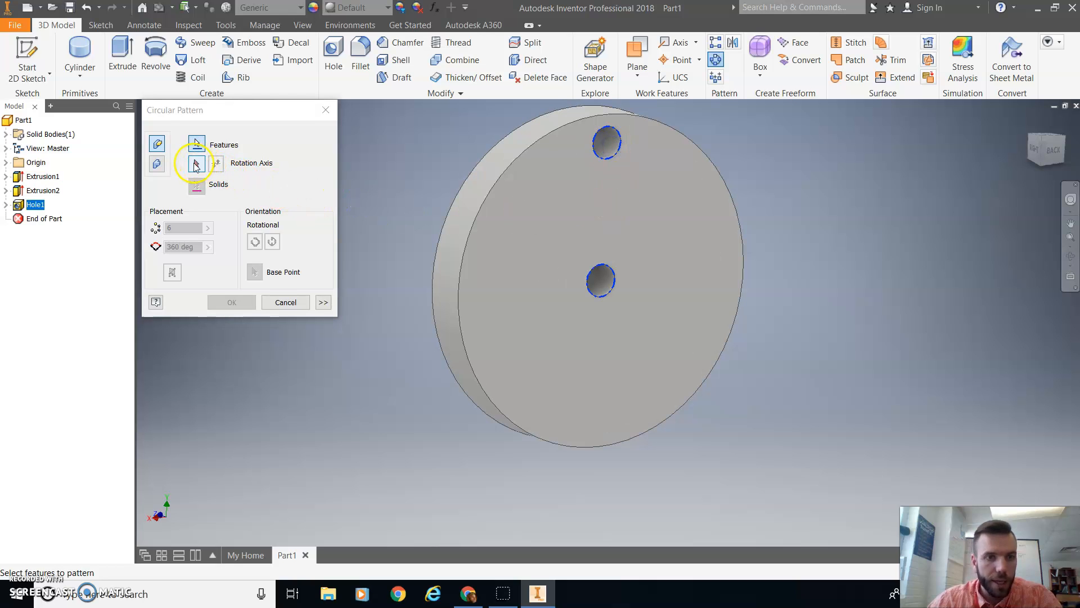
pyautogui.click(197, 164)
pyautogui.click(600, 281)
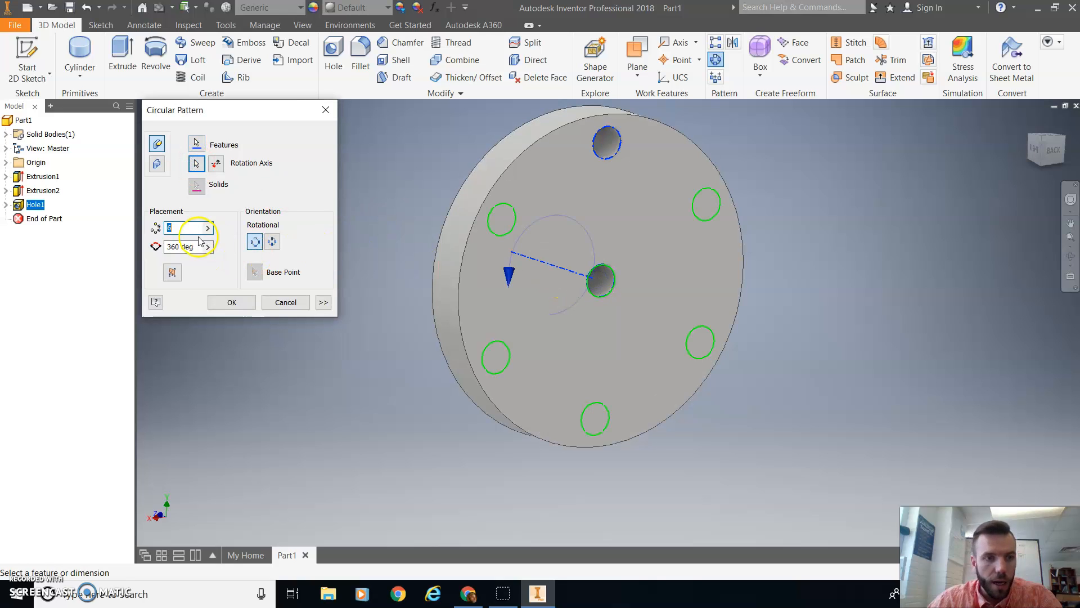
pyautogui.write('3')
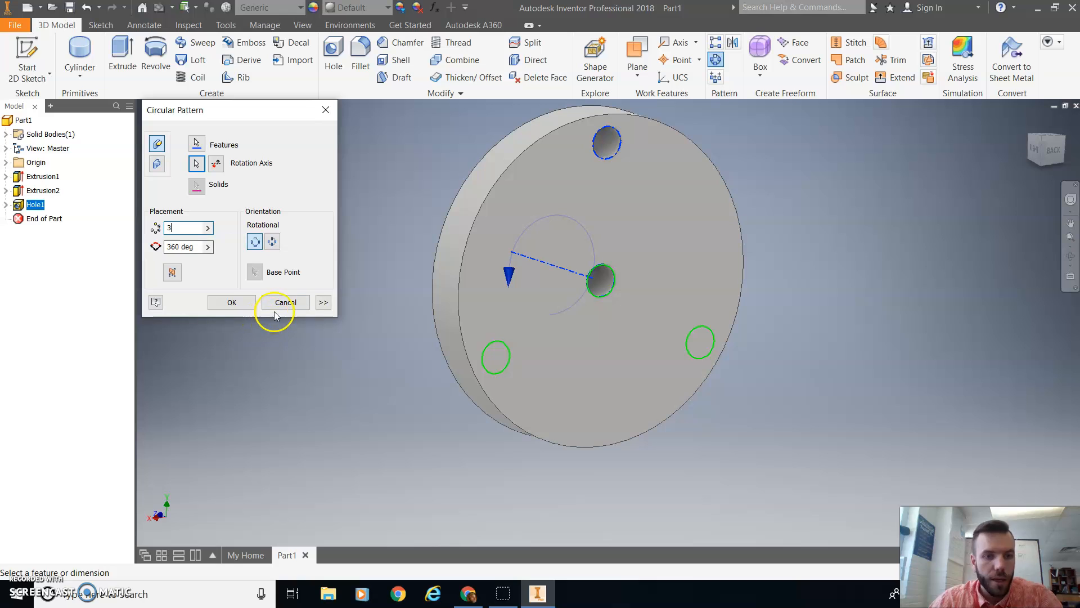
pyautogui.click(230, 303)
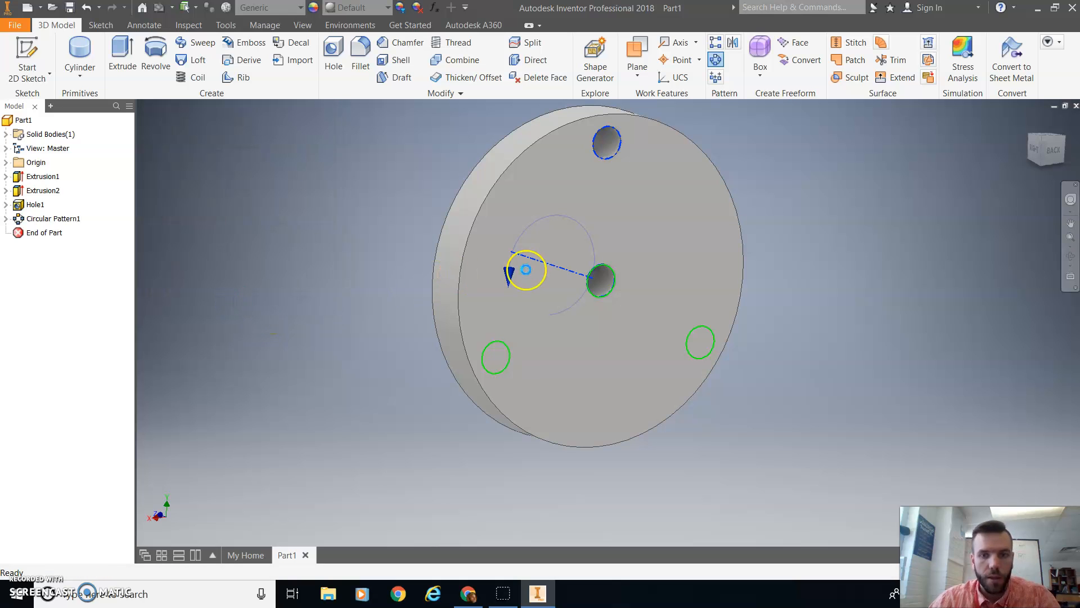
# Check the hole count and layout in the assignment drawing in the browser and return to Inventor.
pyautogui.hotkey('alt', 'Tab')
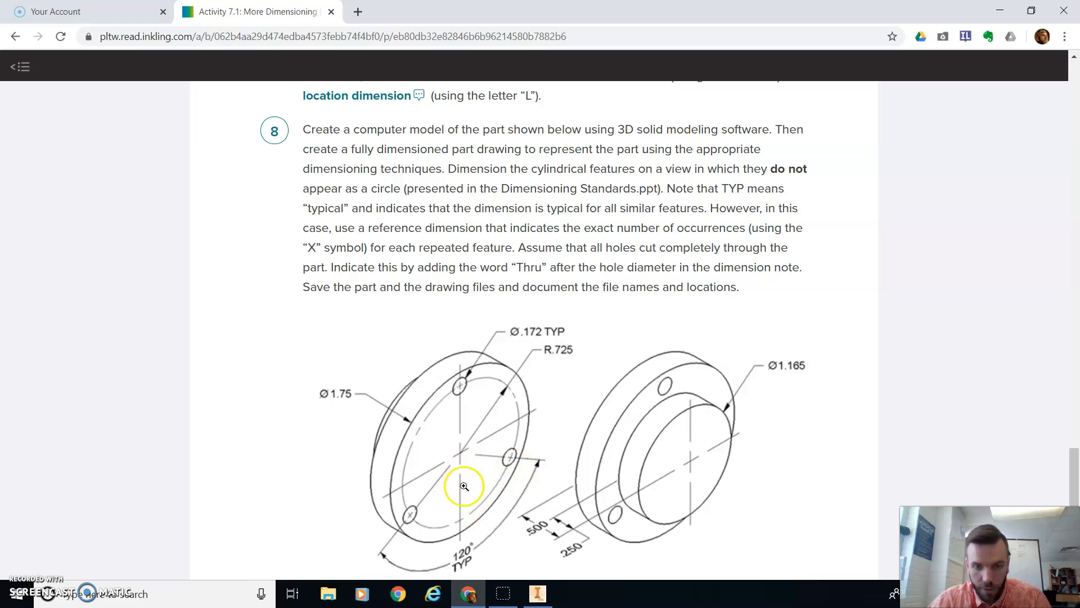
pyautogui.hotkey('alt', 'Tab')
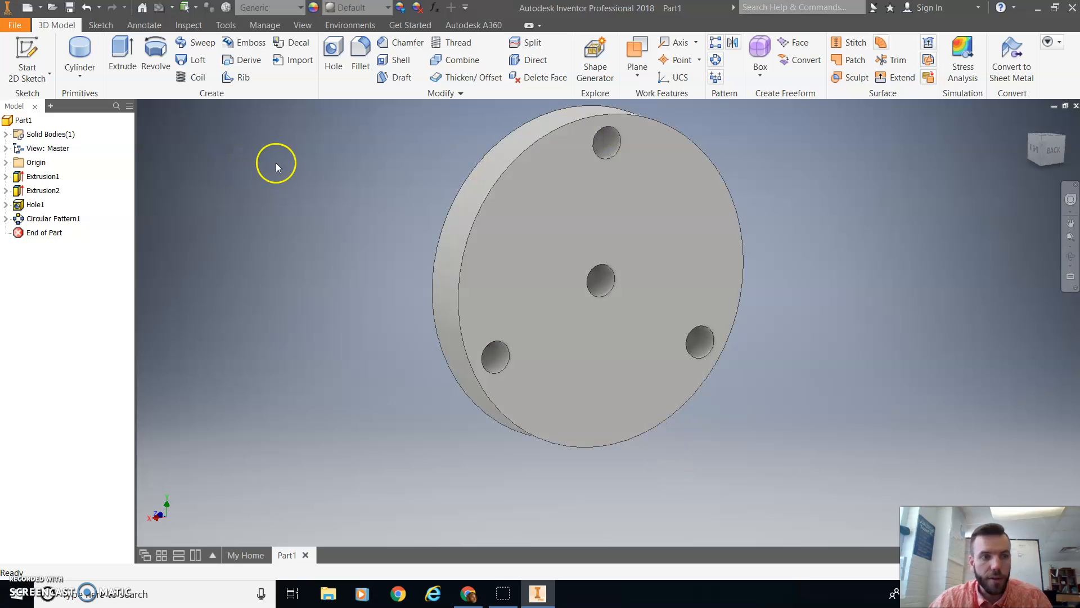
pyautogui.click(7, 204)
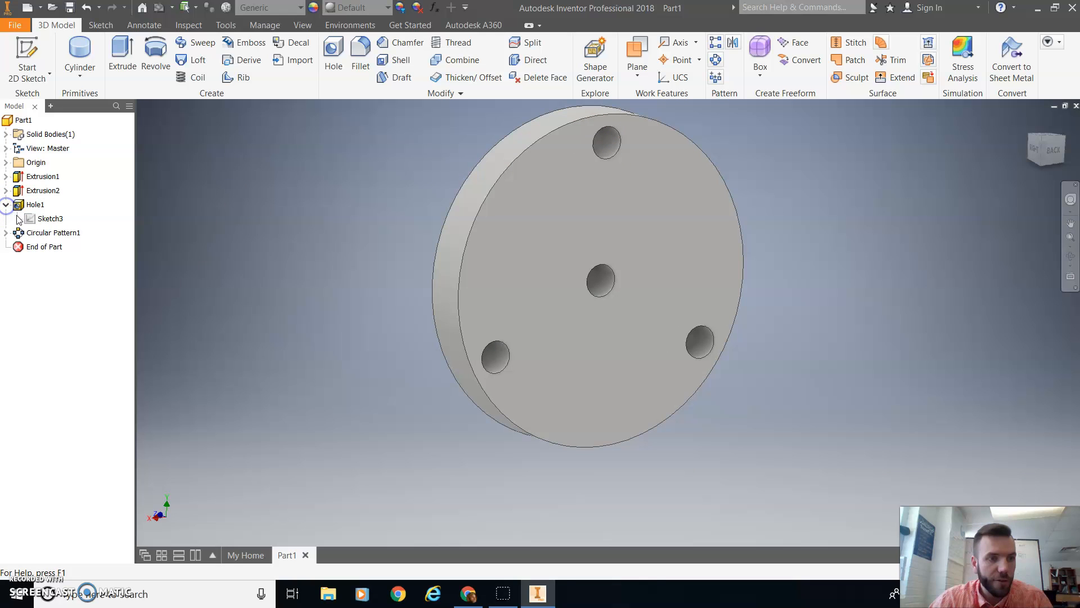
pyautogui.rightClick(46, 223)
pyautogui.click(65, 260)
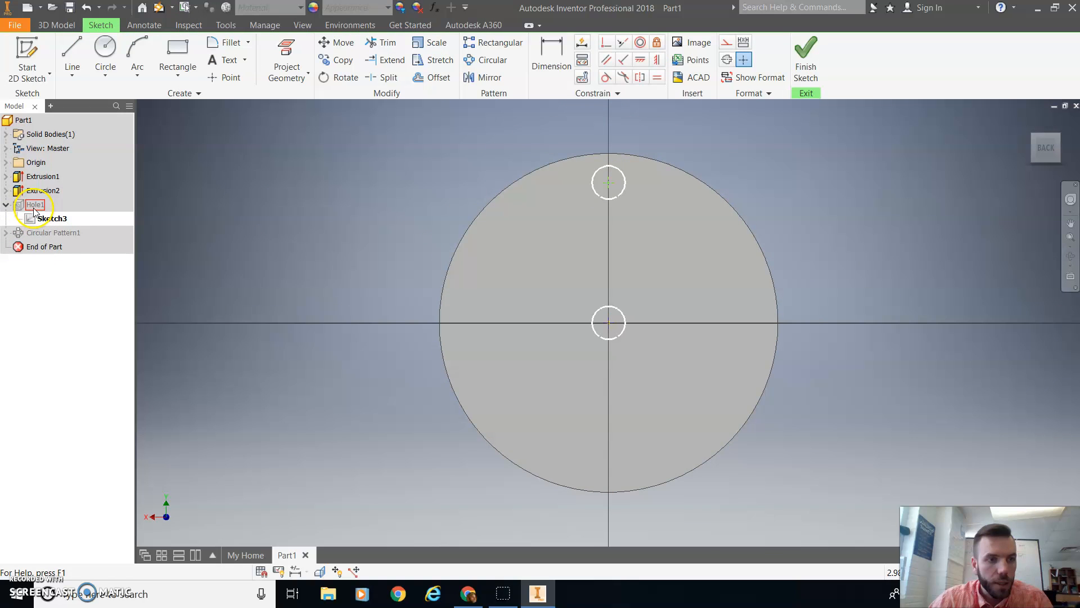
pyautogui.click(806, 57)
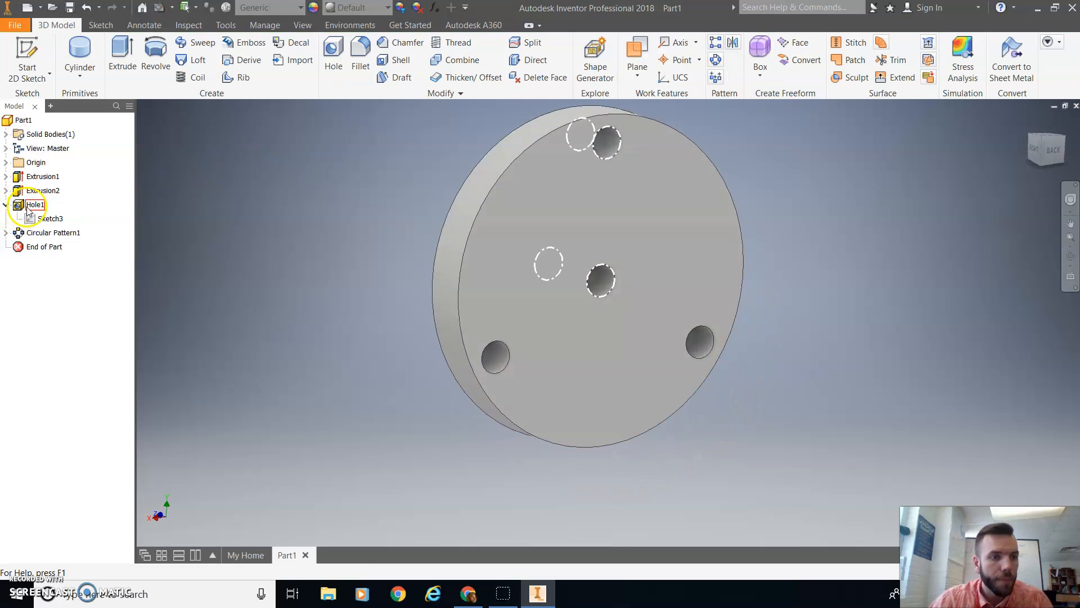
pyautogui.rightClick(34, 206)
pyautogui.click(66, 292)
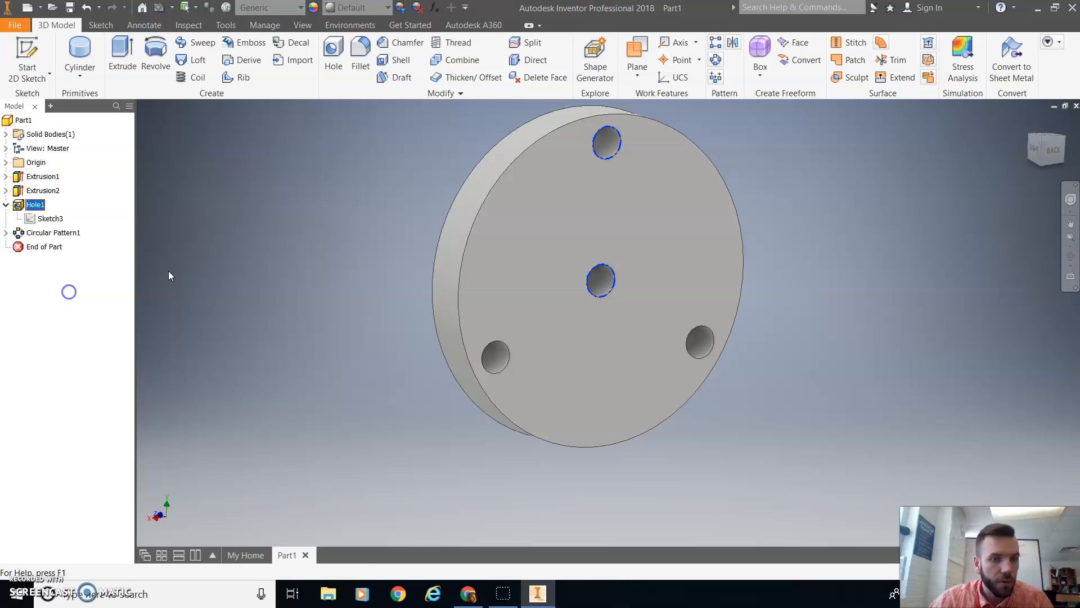
pyautogui.click(682, 164)
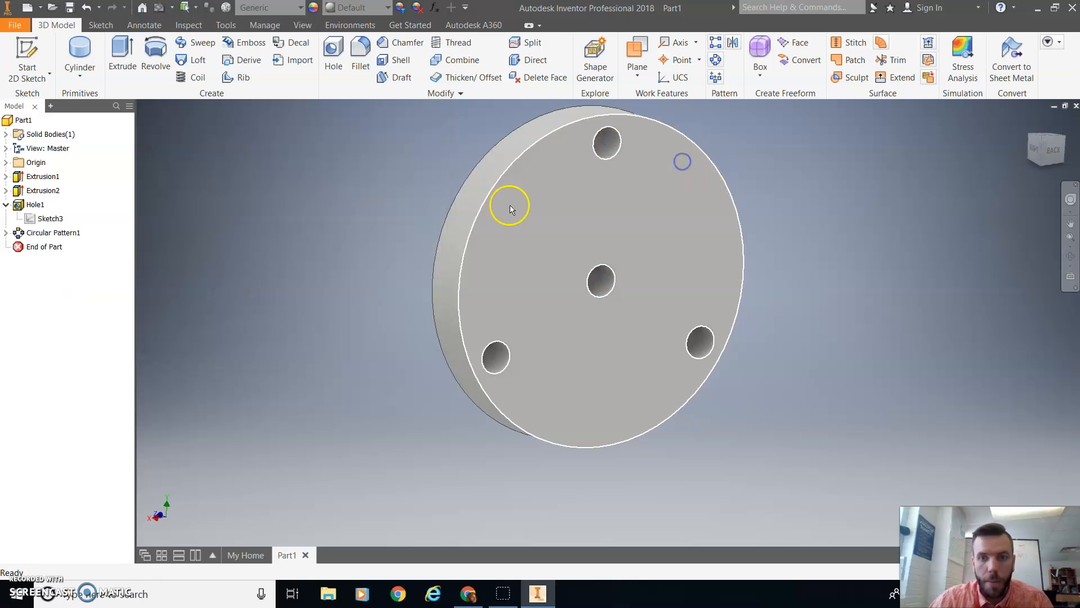
# Compare the holes on the model's stepped side with the assignment drawing in the browser and return to Inventor.
pyautogui.click(1034, 125)
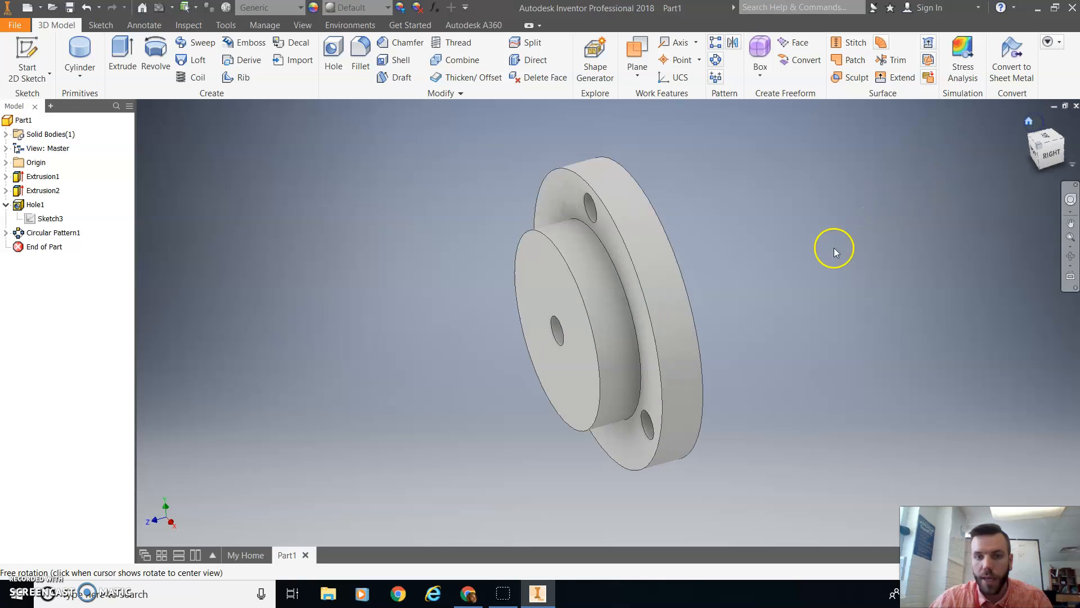
pyautogui.hotkey('alt', 'Tab')
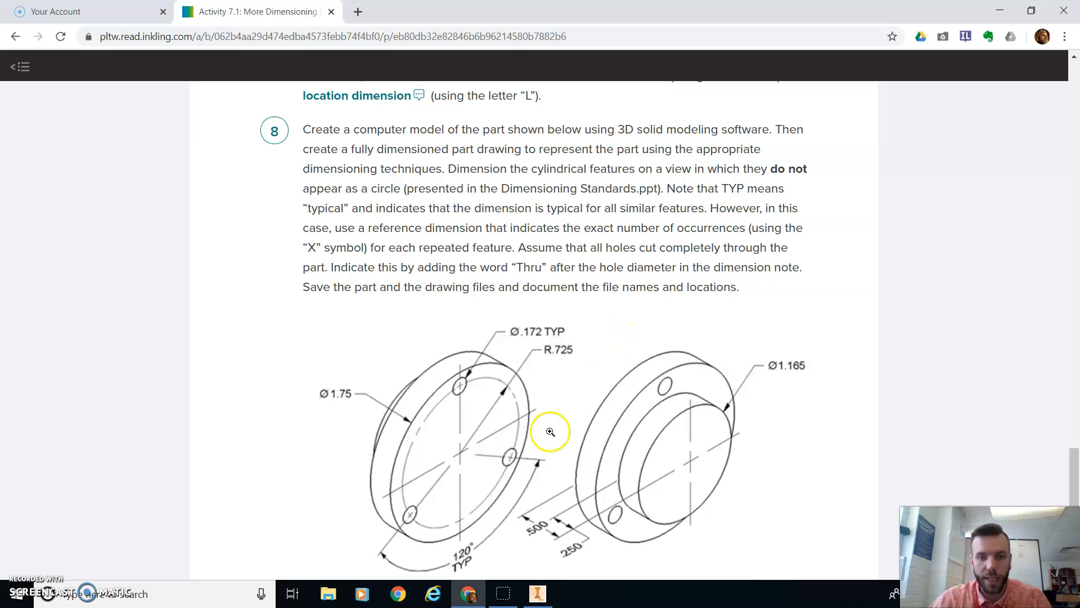
pyautogui.hotkey('alt', 'Tab')
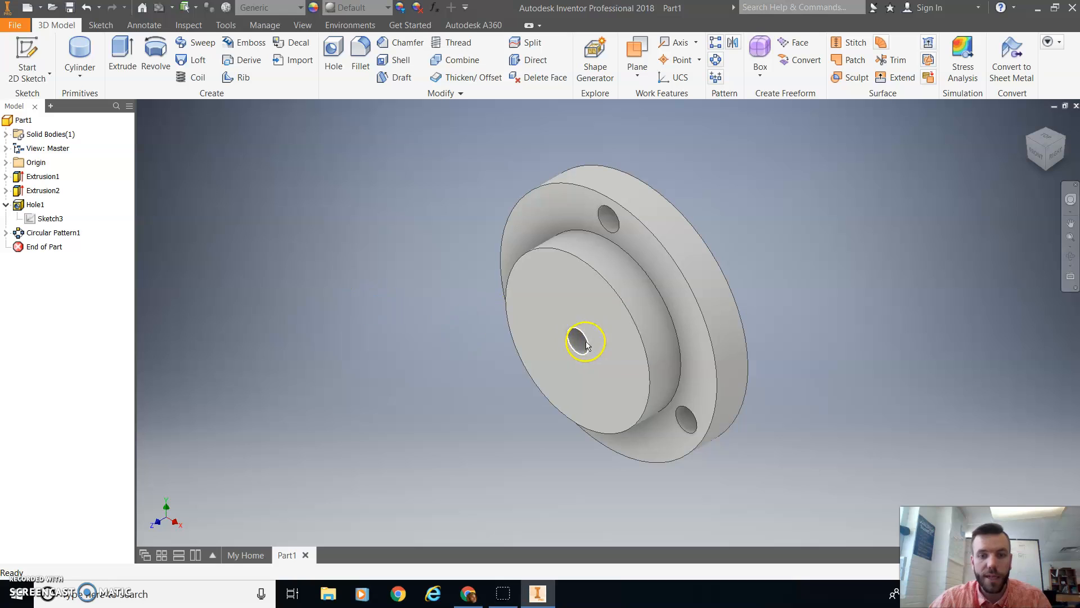
pyautogui.hotkey('alt', 'Tab')
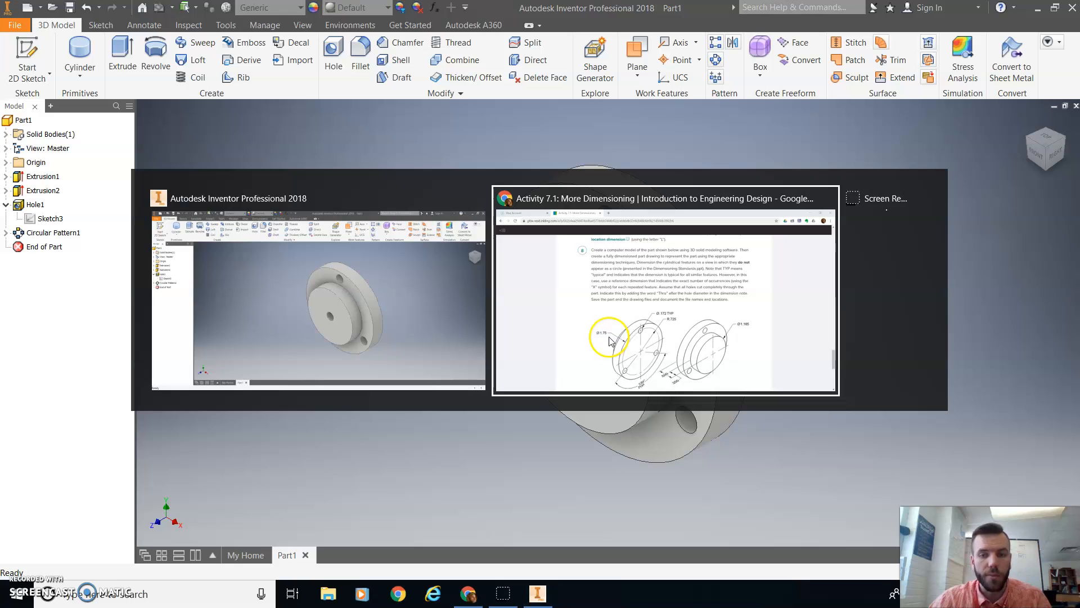
pyautogui.hotkey('alt', 'Tab')
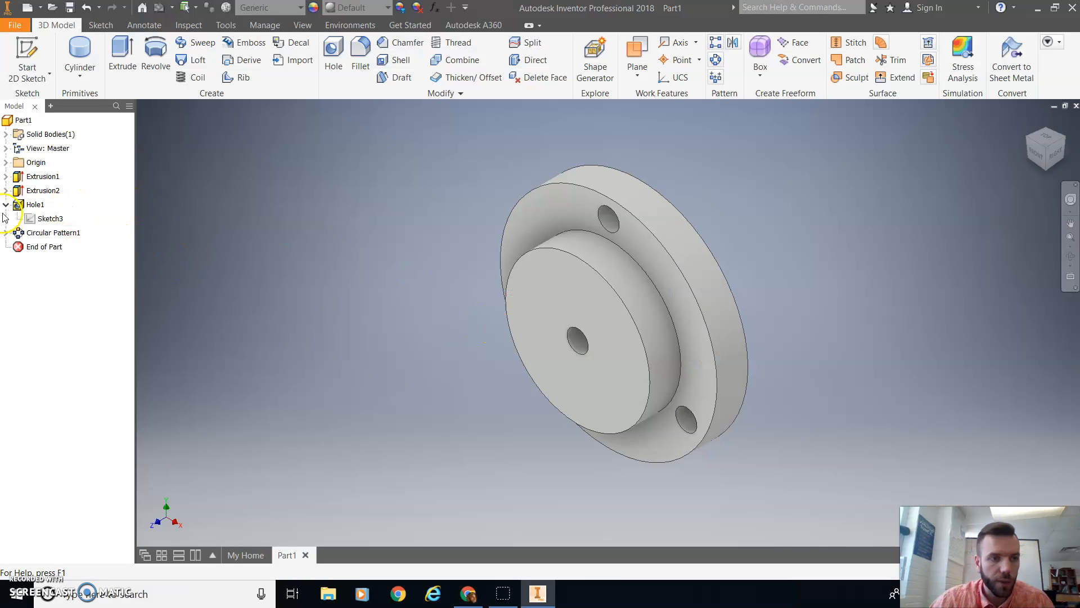
# Remove the disc's center point from the hole feature's centers, keeping only the outer 0.172 in through-all hole, and accept the edit despite the pattern error.
pyautogui.rightClick(36, 206)
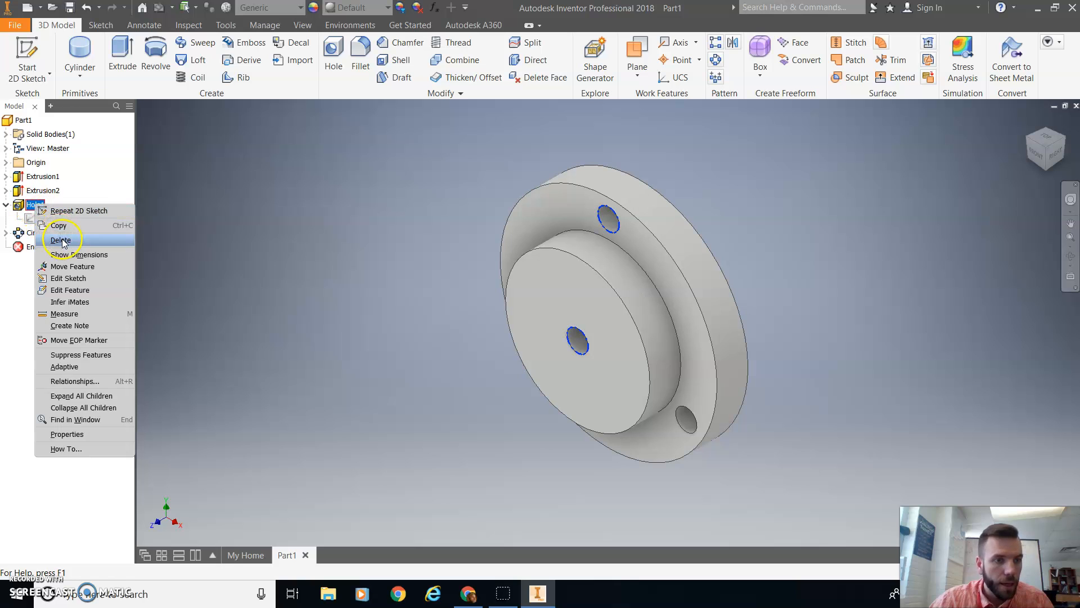
pyautogui.click(78, 291)
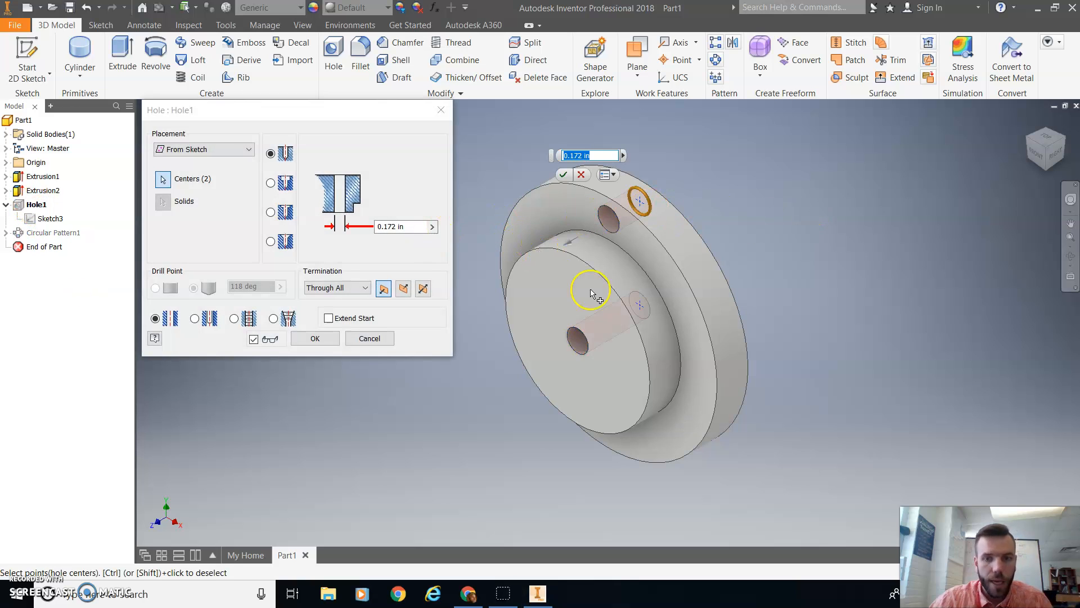
pyautogui.keyDown('ctrl'); pyautogui.click(640, 309); pyautogui.keyUp('ctrl')
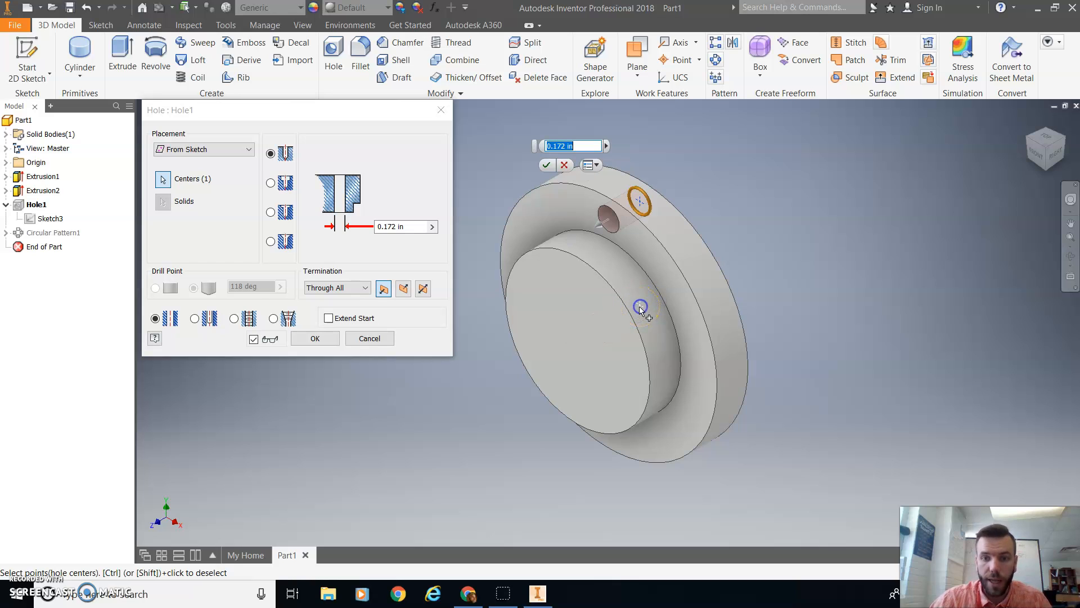
pyautogui.click(315, 338)
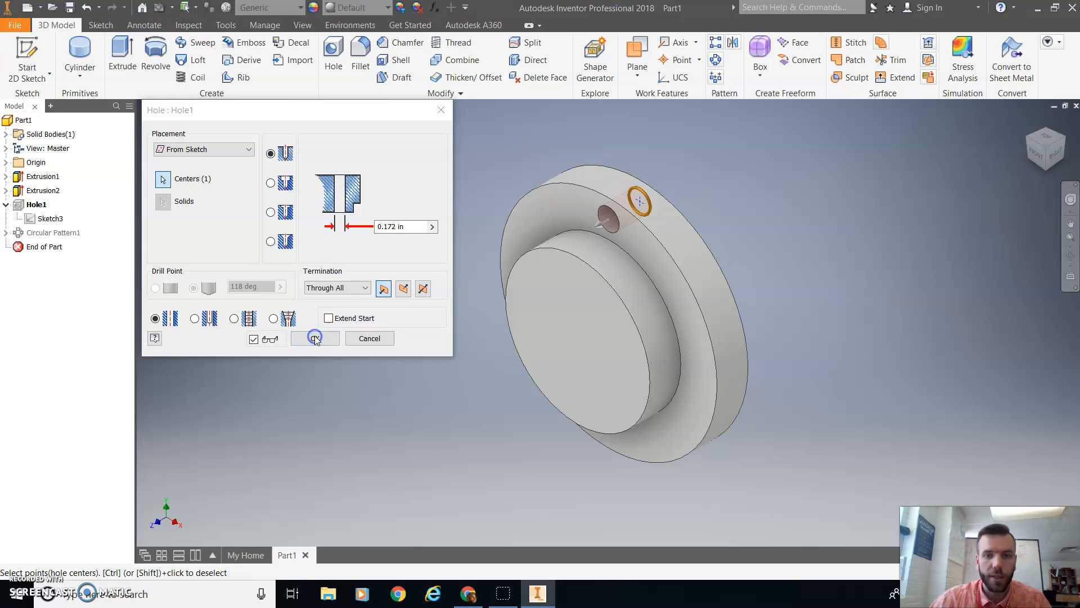
pyautogui.click(13, 50)
pyautogui.click(23, 59)
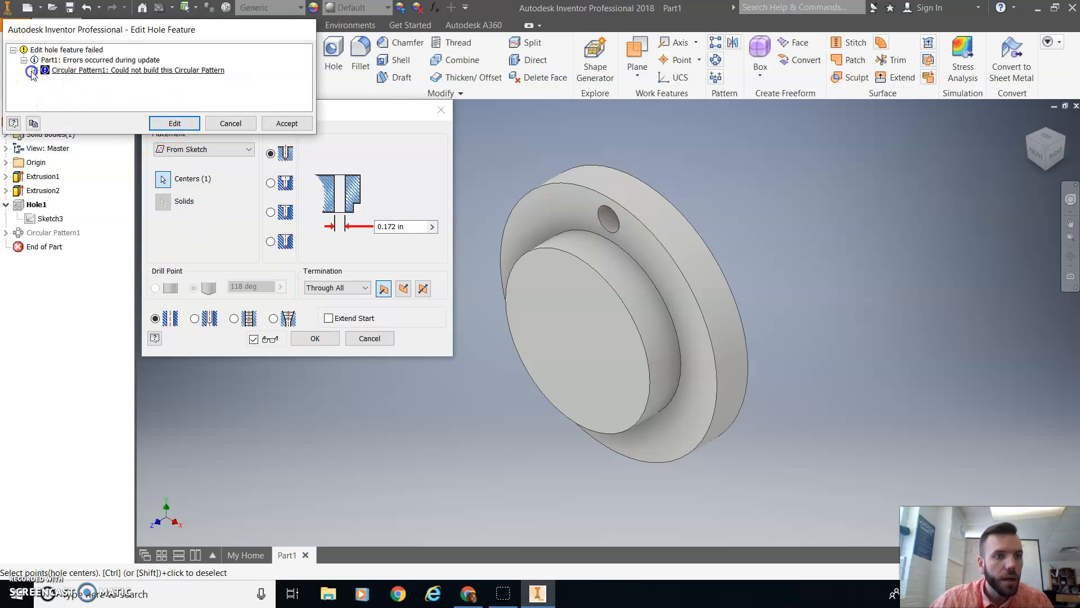
pyautogui.click(34, 71)
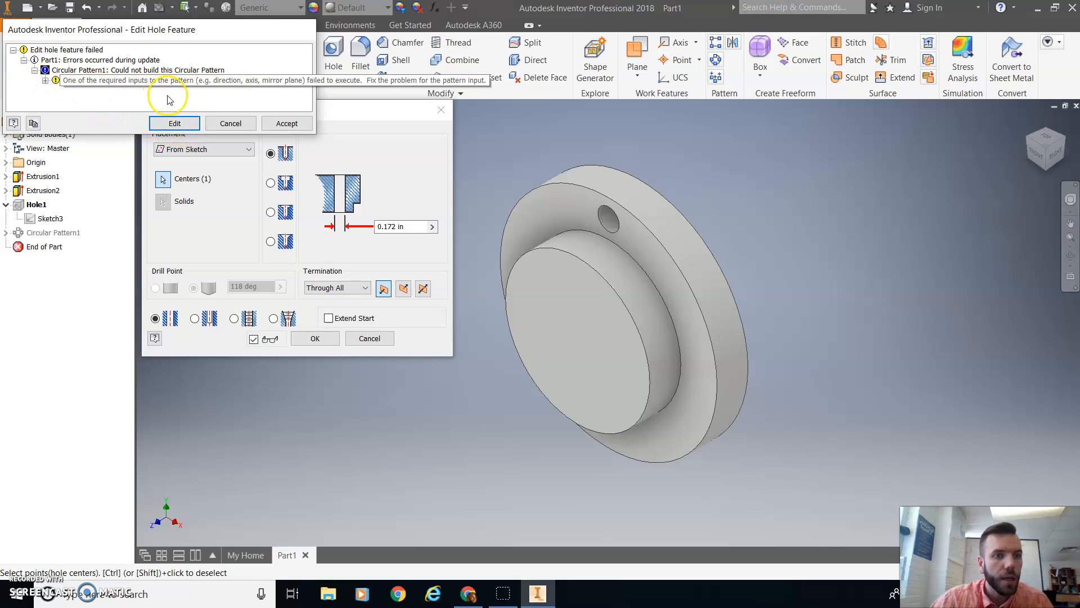
pyautogui.click(285, 124)
# Delete the circular pattern that relied on the removed center hole, and share the hole feature's sketch.
pyautogui.keyDown('shift'); pyautogui.moveTo(706, 322); pyautogui.dragTo(565, 304, button='middle'); pyautogui.keyUp('shift')
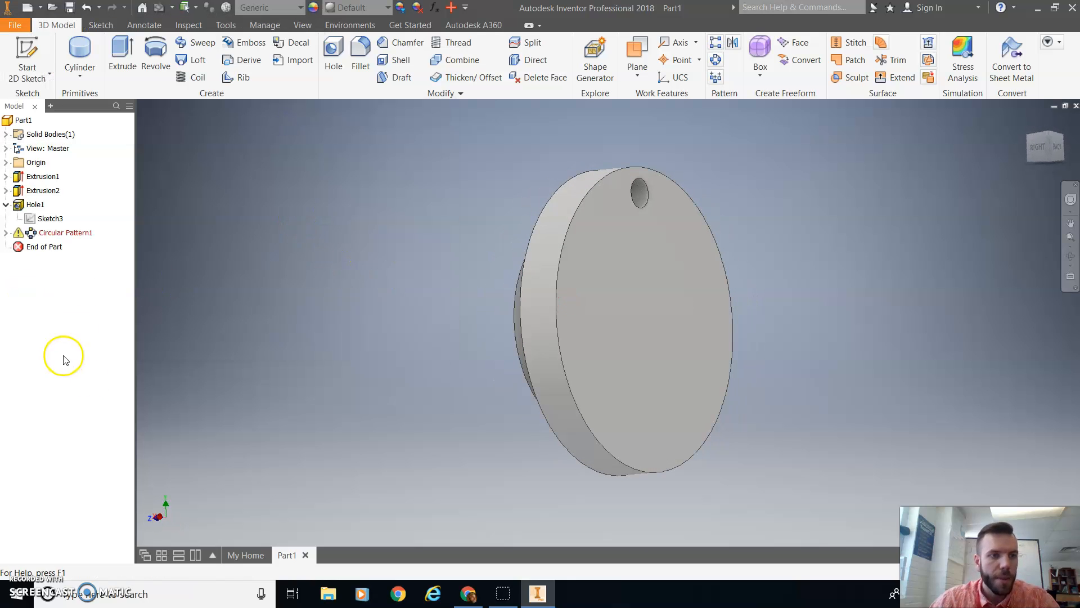
pyautogui.rightClick(48, 232)
pyautogui.click(63, 258)
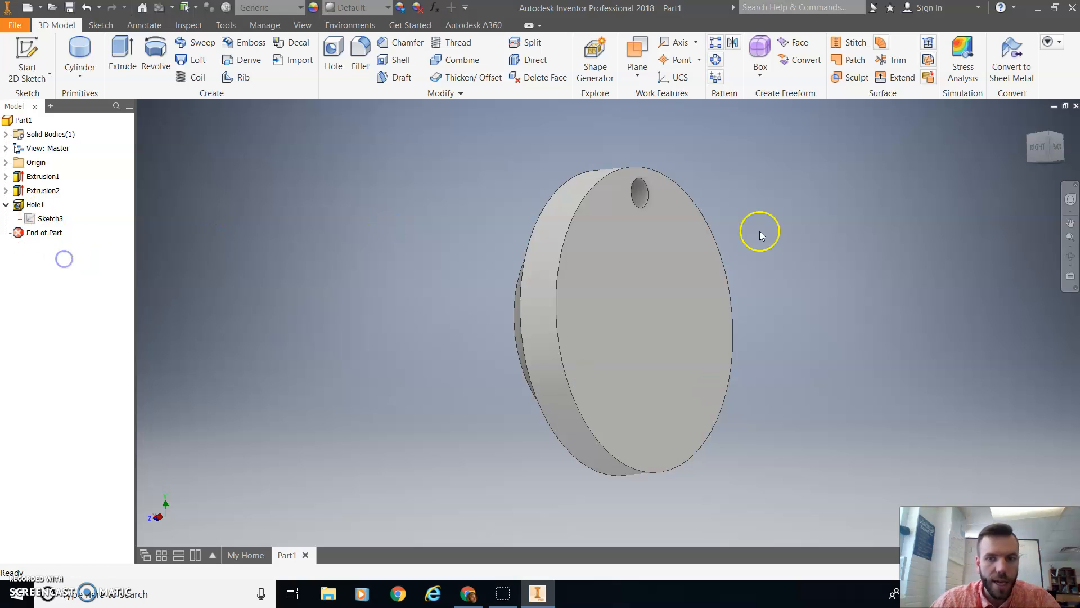
pyautogui.rightClick(48, 219)
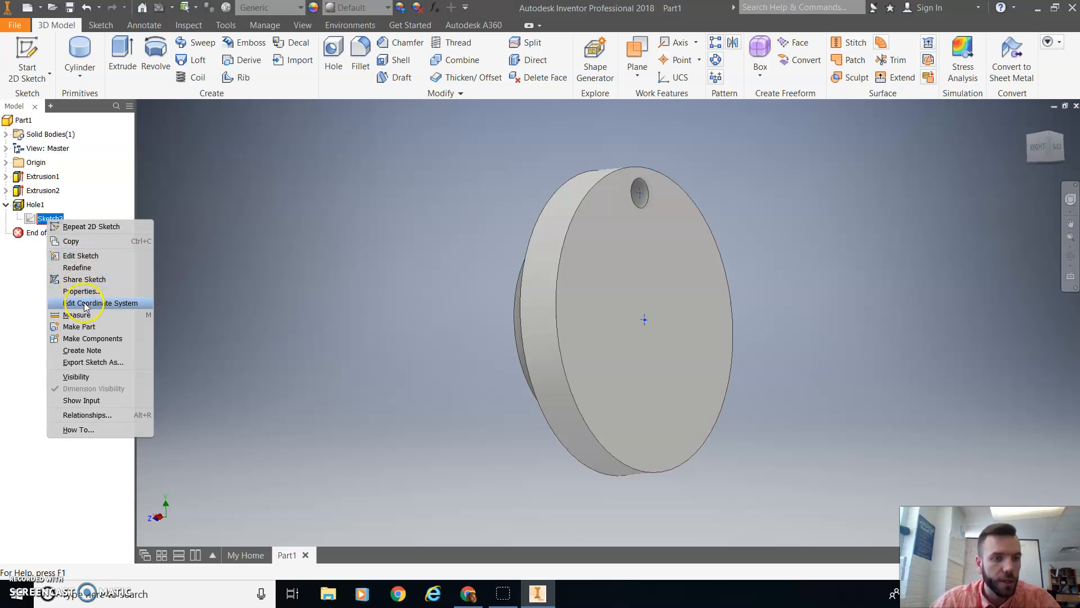
pyautogui.click(84, 279)
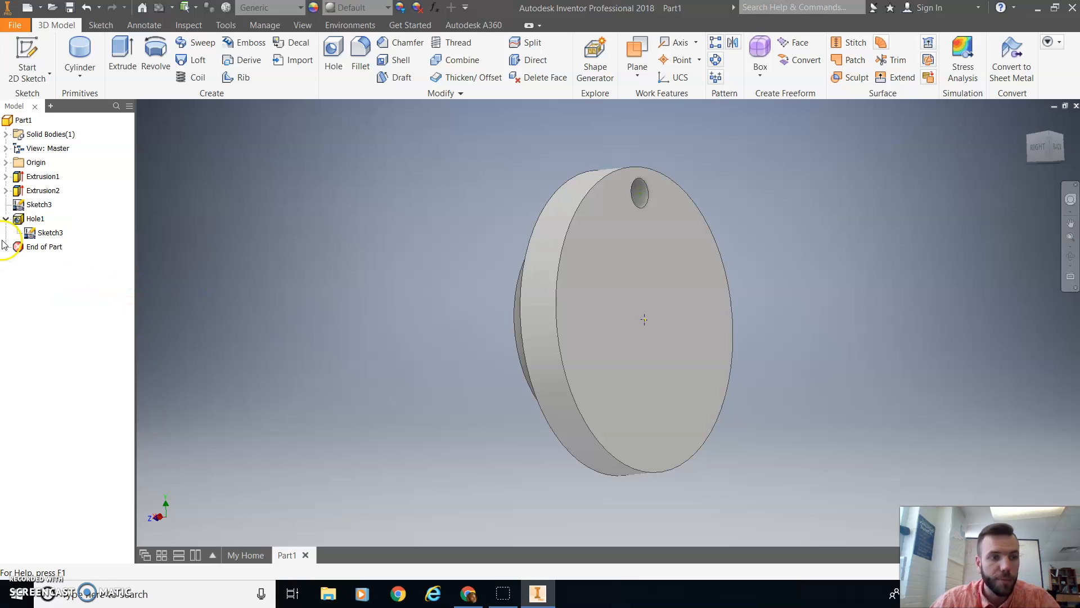
pyautogui.rightClick(34, 221)
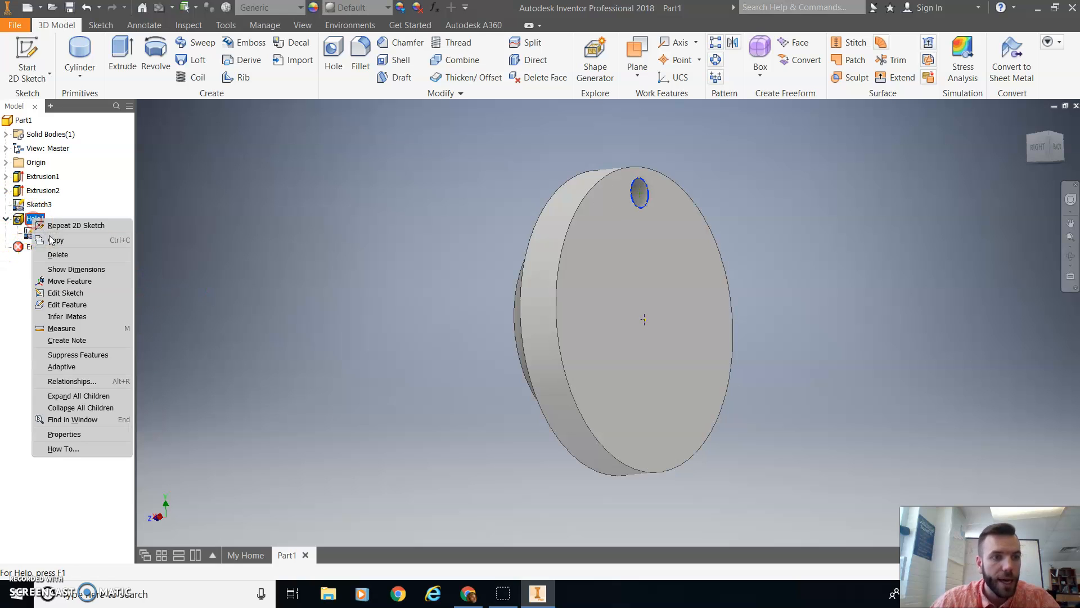
pyautogui.click(67, 304)
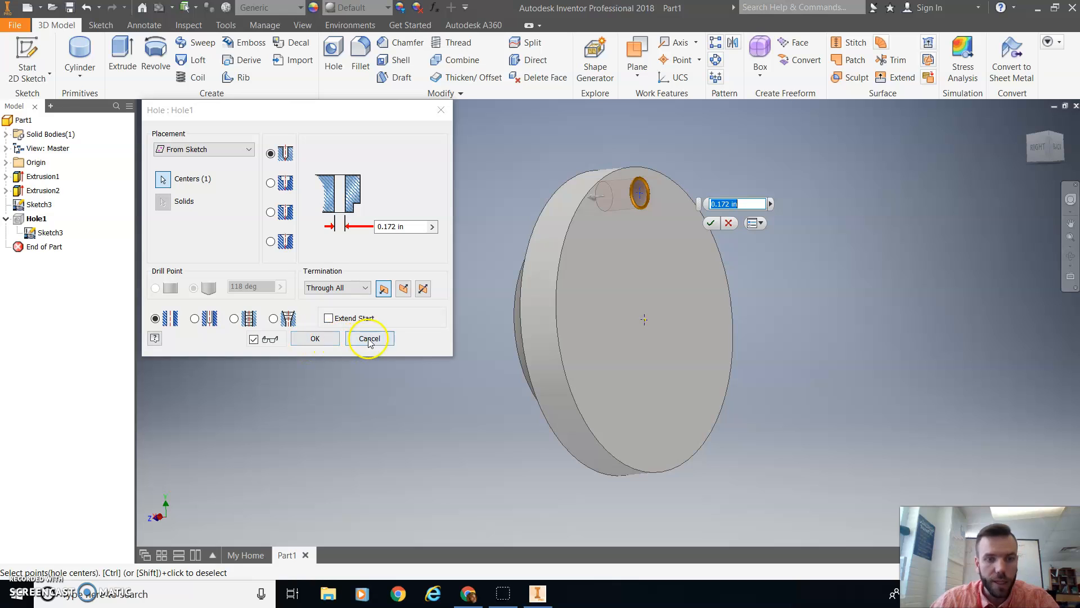
pyautogui.click(441, 111)
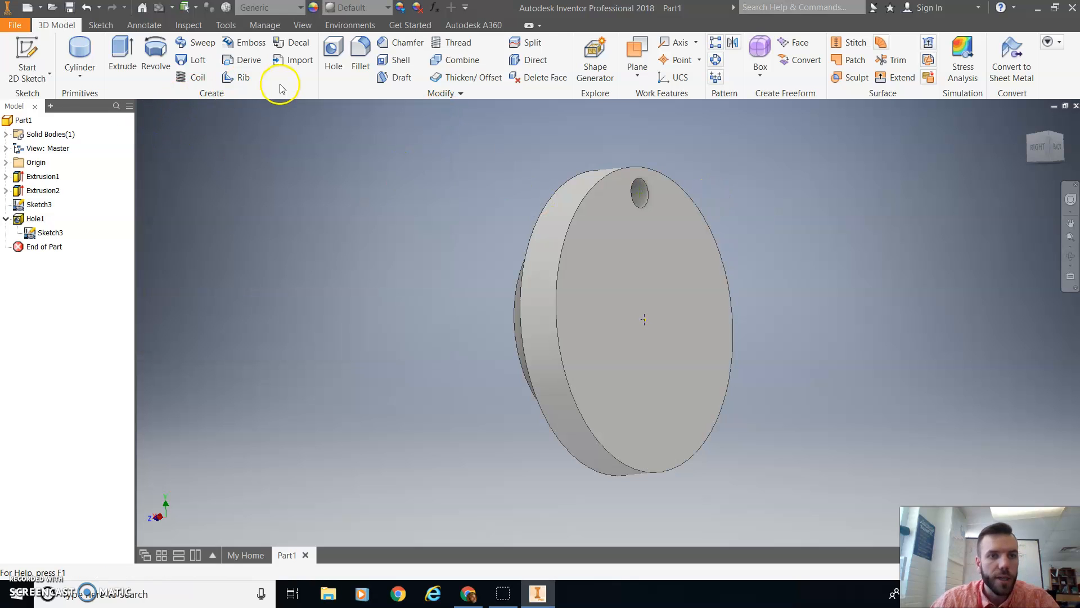
# Circularly pattern the outer hole about the disc's central axis with 3 occurrences over 360 degrees.
pyautogui.click(716, 59)
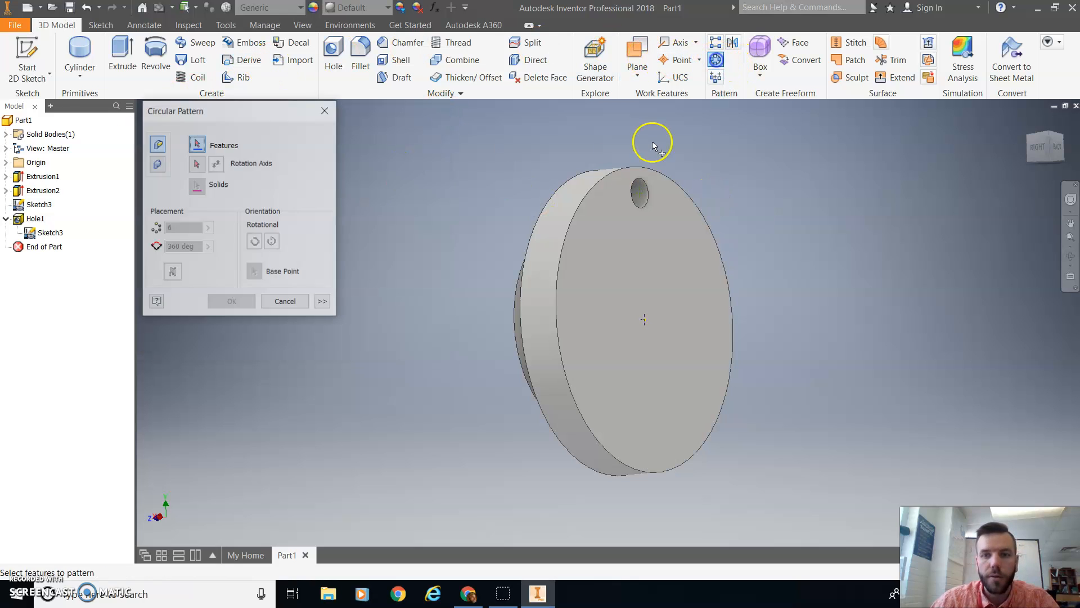
pyautogui.click(642, 195)
pyautogui.click(197, 163)
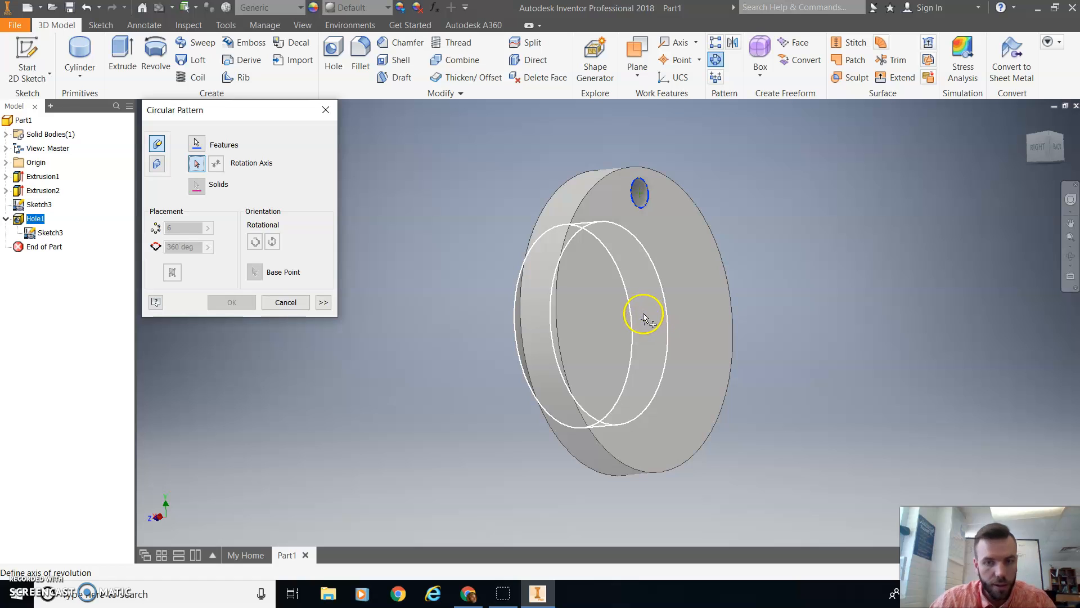
pyautogui.click(644, 316)
pyautogui.write('3')
pyautogui.click(243, 304)
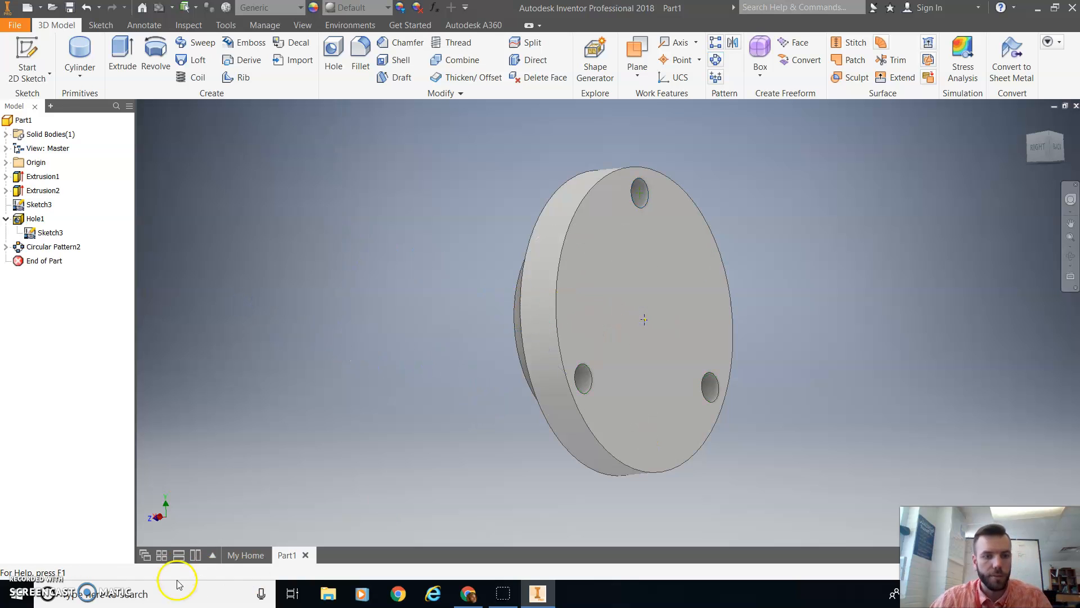
pyautogui.hotkey('alt', 'Tab')
pyautogui.hotkey('alt', 'Tab')
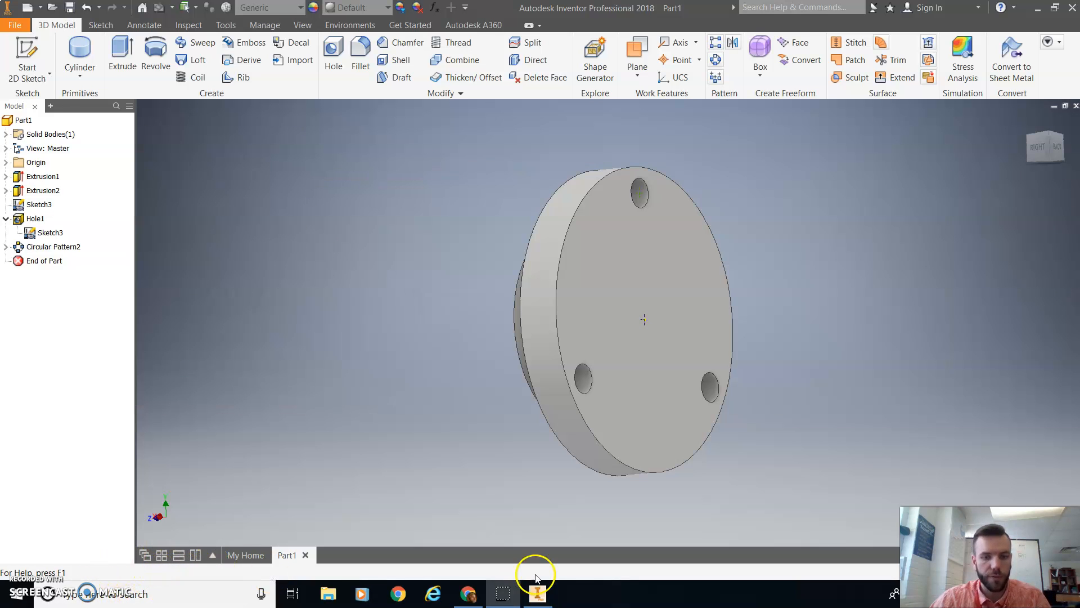